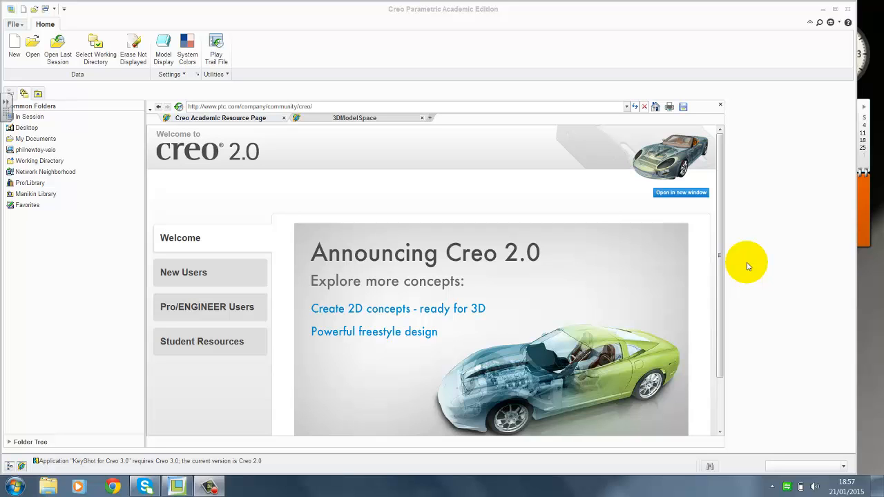
- Set the working directory to the Link Extracor folder on the Desktop
{"action": "left_click", "coordinate": [835, 9]}
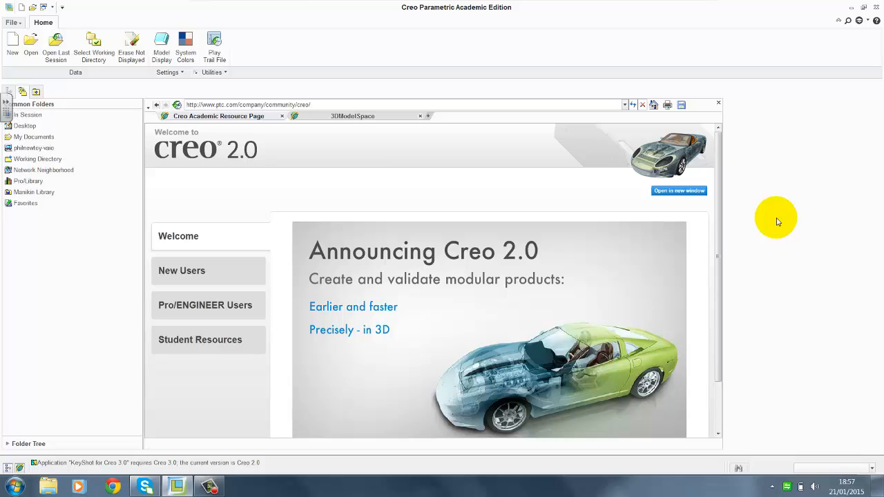
{"action": "left_click", "coordinate": [95, 49]}
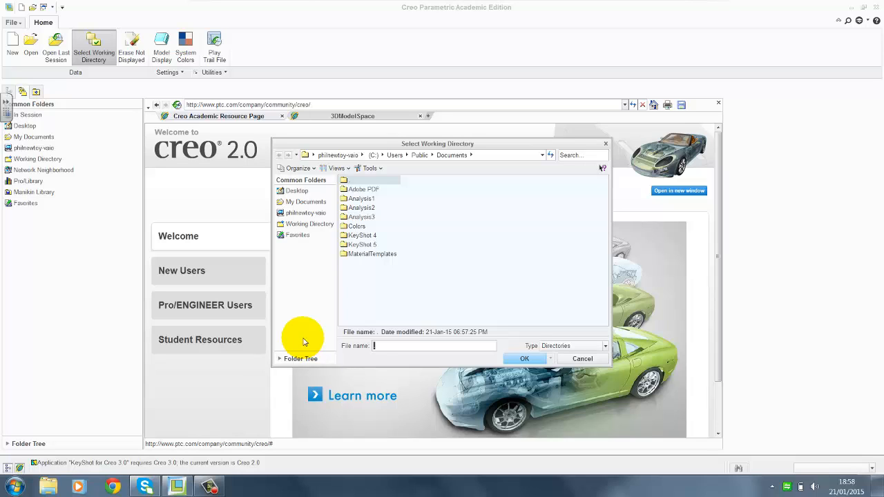
{"action": "left_click", "coordinate": [297, 192]}
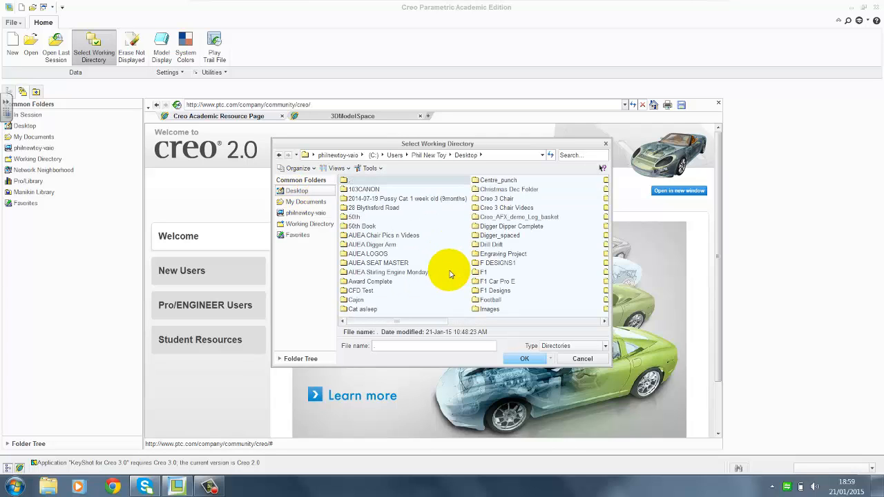
{"action": "scroll", "coordinate": [449, 274], "scroll_direction": "down", "scroll_amount": 1}
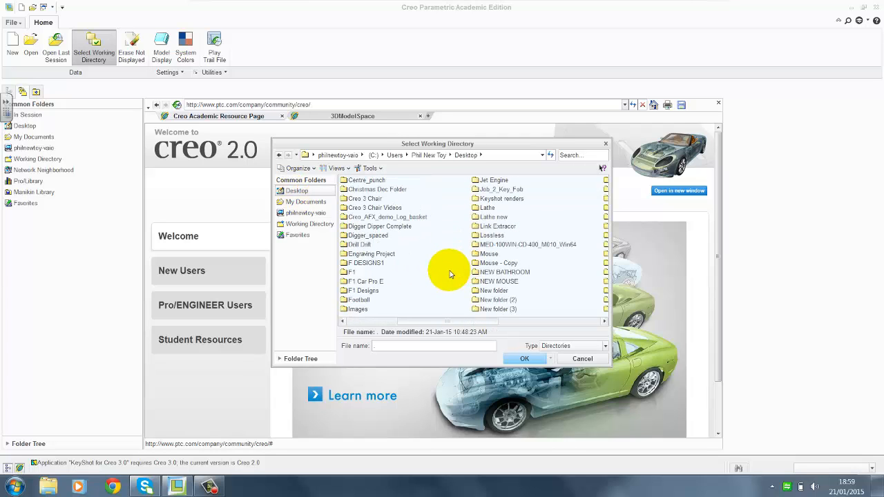
{"action": "left_click", "coordinate": [488, 228]}
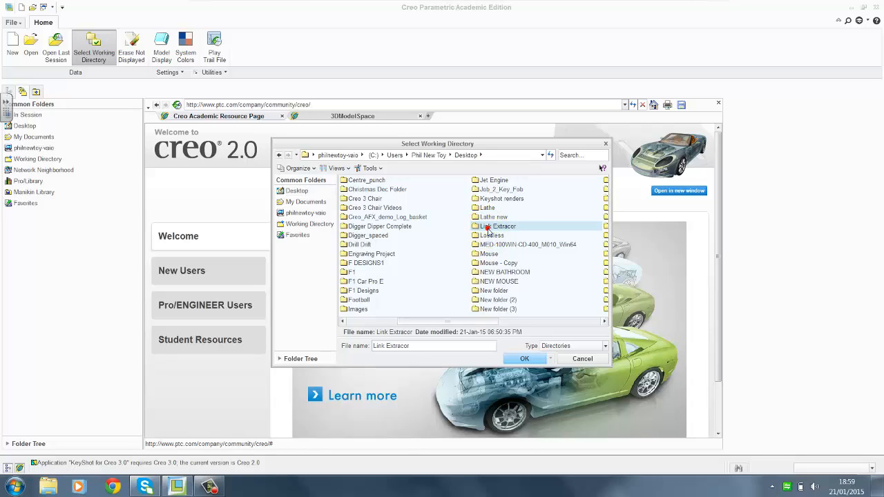
{"action": "left_click", "coordinate": [525, 359]}
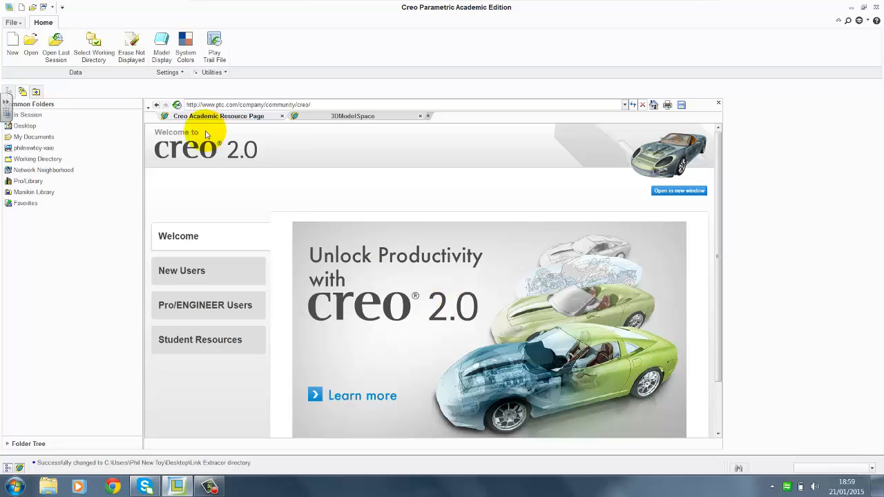
- Open the assembly complete.asm from the working directory
{"action": "left_click", "coordinate": [31, 45]}
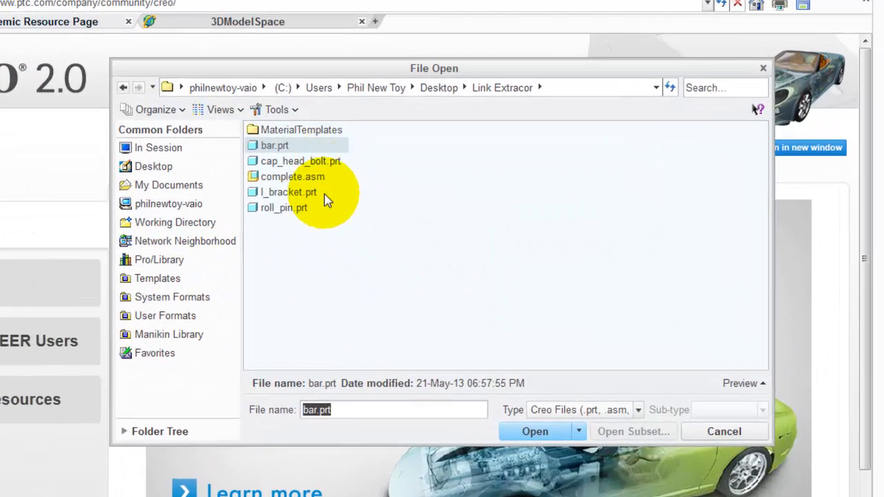
{"action": "left_click", "coordinate": [276, 177]}
{"action": "left_click", "coordinate": [535, 431]}
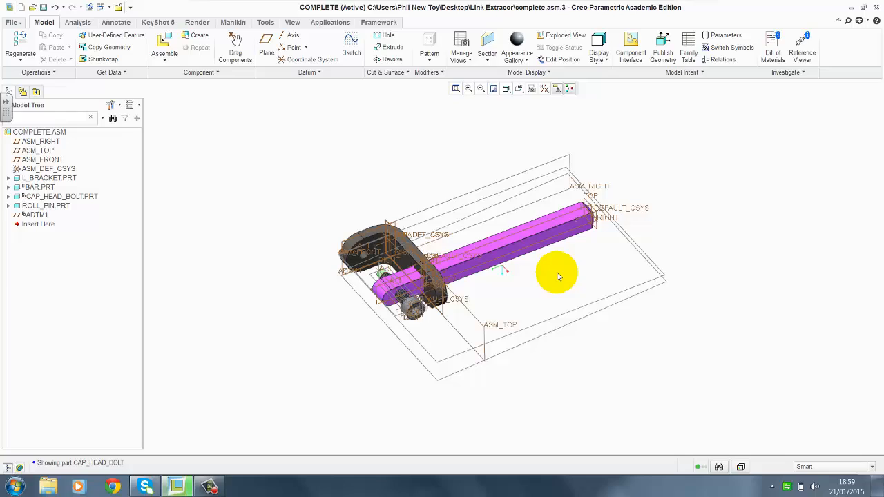
- Hide the datum planes and coordinate systems of the assembly, leaving the axis display on
{"action": "left_click", "coordinate": [544, 89]}
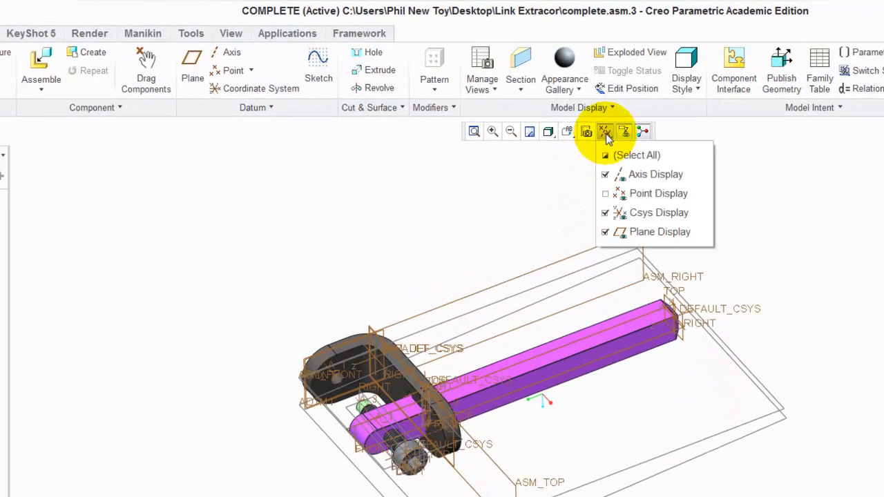
{"action": "left_click", "coordinate": [605, 236]}
{"action": "left_click", "coordinate": [606, 214]}
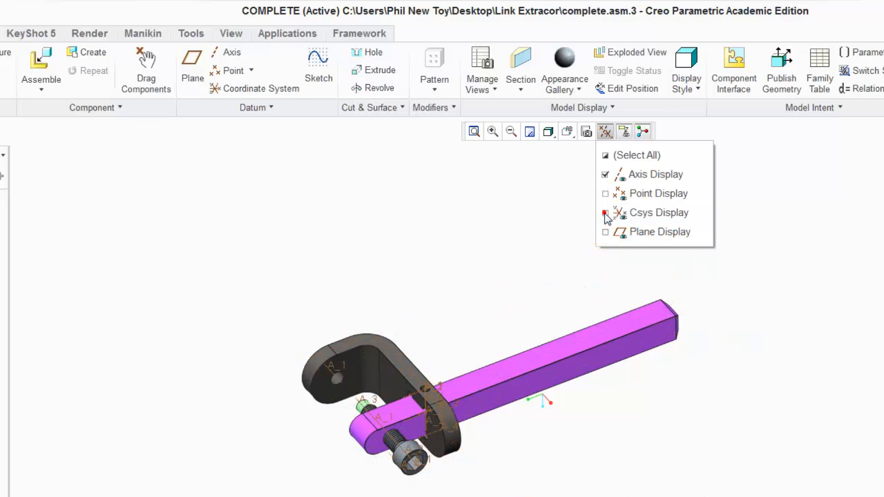
{"action": "left_click", "coordinate": [605, 214]}
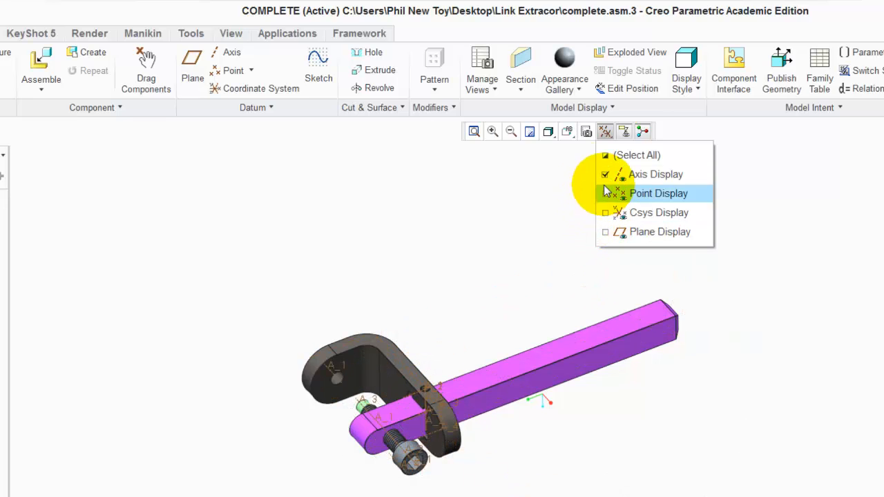
{"action": "left_click", "coordinate": [529, 294]}
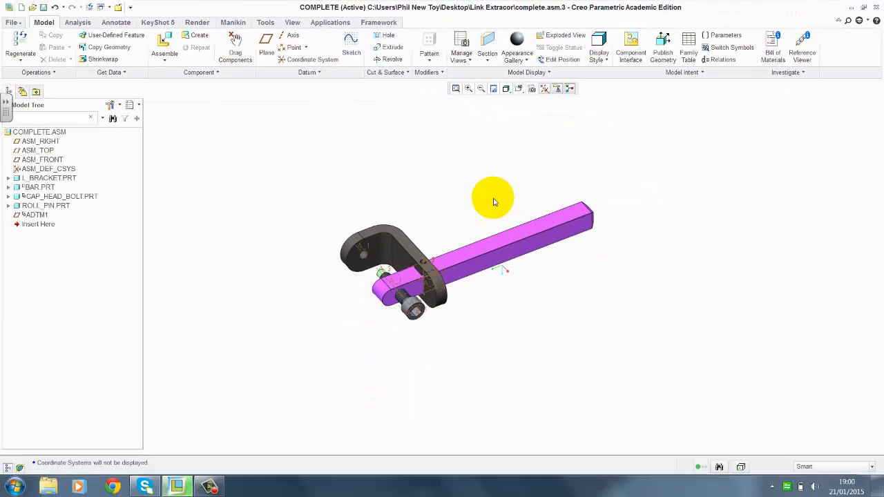
{"action": "scroll", "coordinate": [469, 163], "scroll_direction": "up", "scroll_amount": 1}
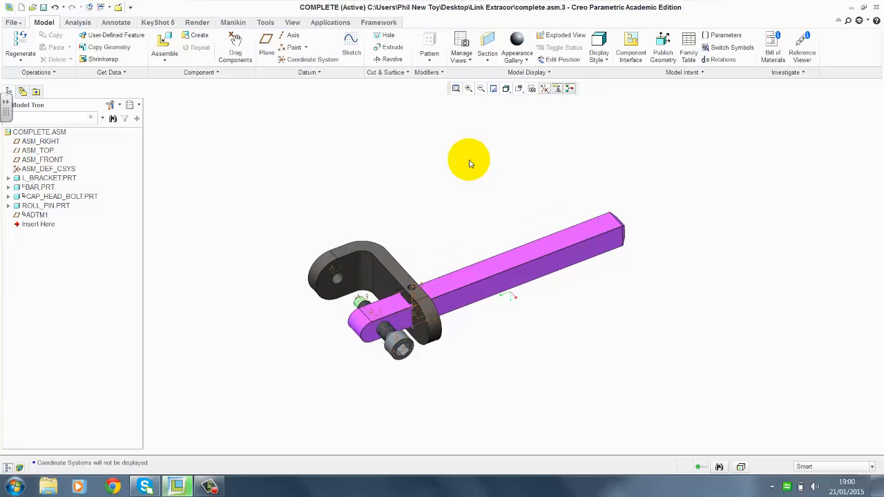
{"action": "scroll", "coordinate": [468, 163], "scroll_direction": "up", "scroll_amount": 1}
{"action": "scroll", "coordinate": [469, 163], "scroll_direction": "down", "scroll_amount": 1}
{"action": "scroll", "coordinate": [469, 163], "scroll_direction": "up", "scroll_amount": 1}
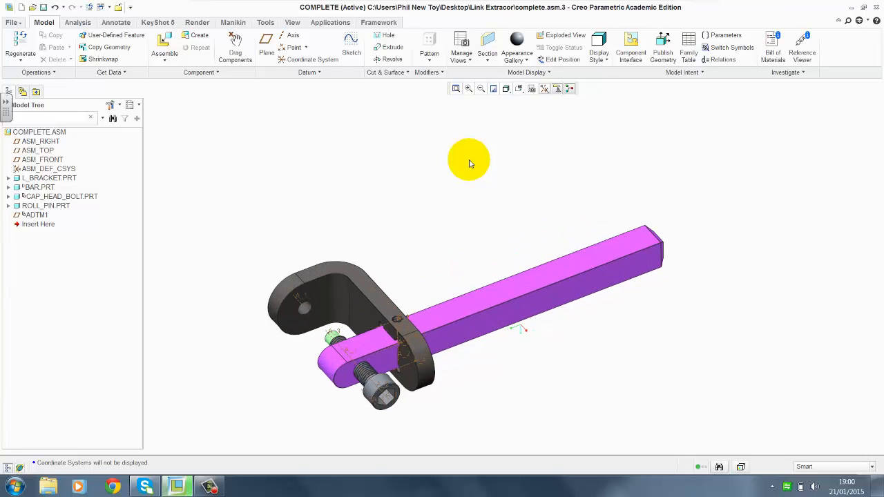
{"action": "scroll", "coordinate": [469, 163], "scroll_direction": "down", "scroll_amount": 1}
{"action": "left_click", "coordinate": [473, 286]}
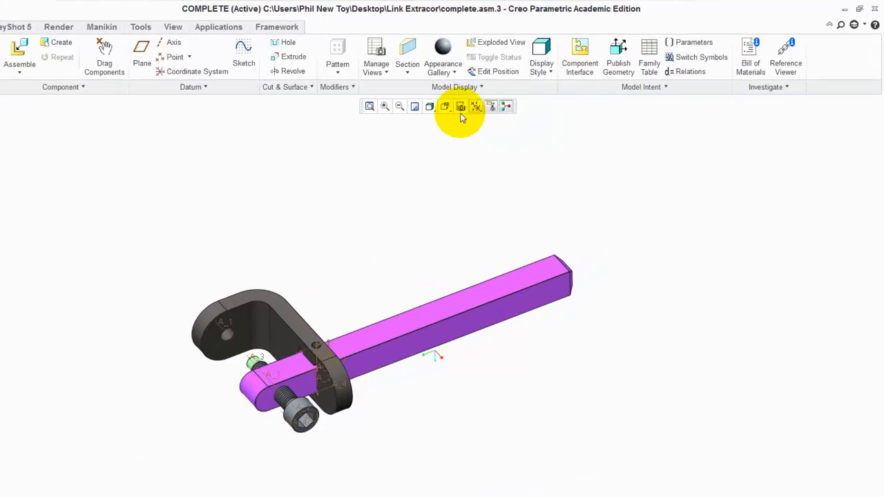
- Create a new explode state named PW for the assembly
{"action": "left_click", "coordinate": [531, 90]}
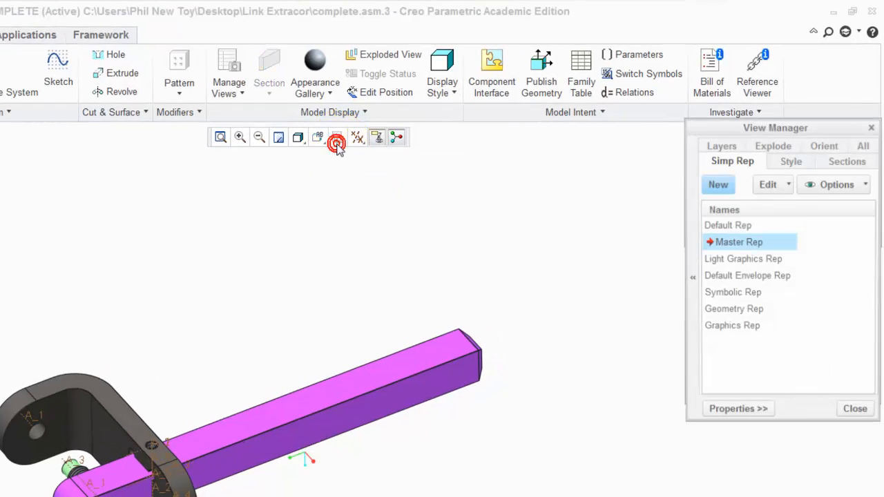
{"action": "left_click", "coordinate": [773, 145]}
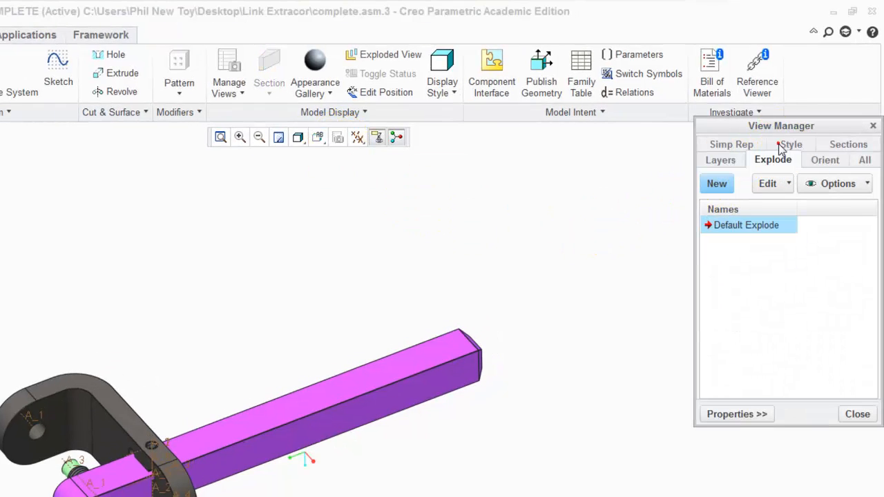
{"action": "left_click", "coordinate": [717, 185]}
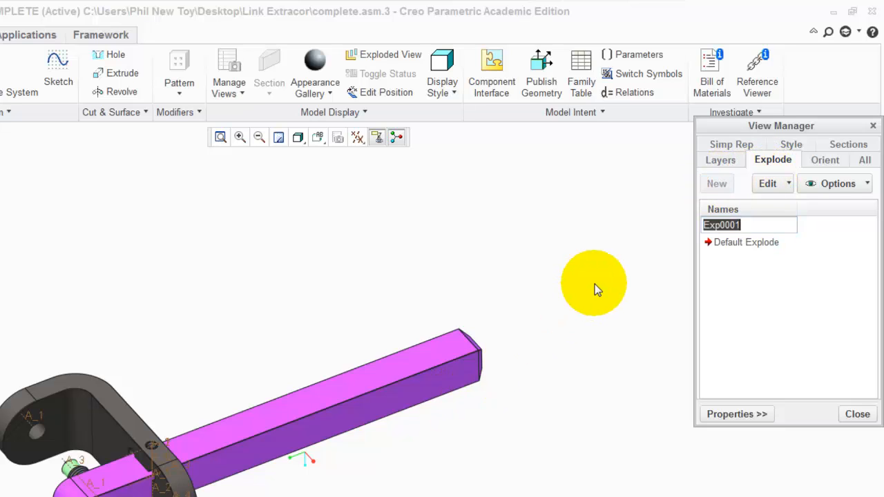
{"action": "type", "text": "P"}
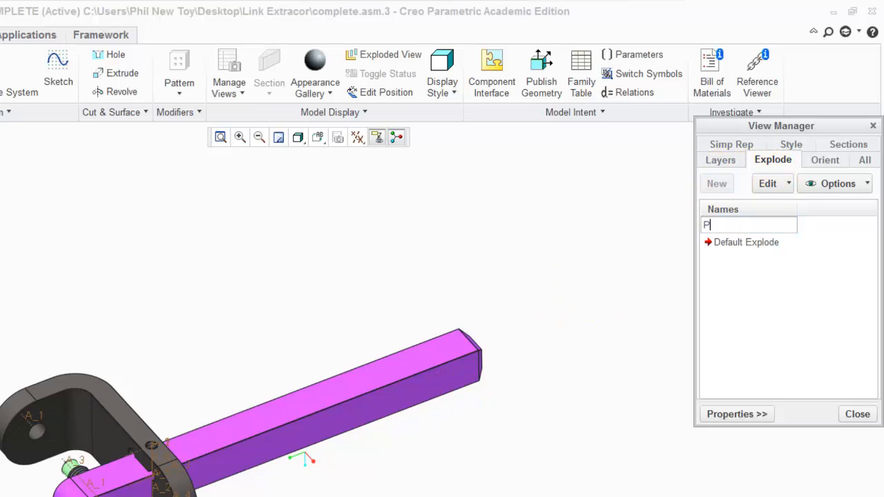
{"action": "type", "text": "W"}
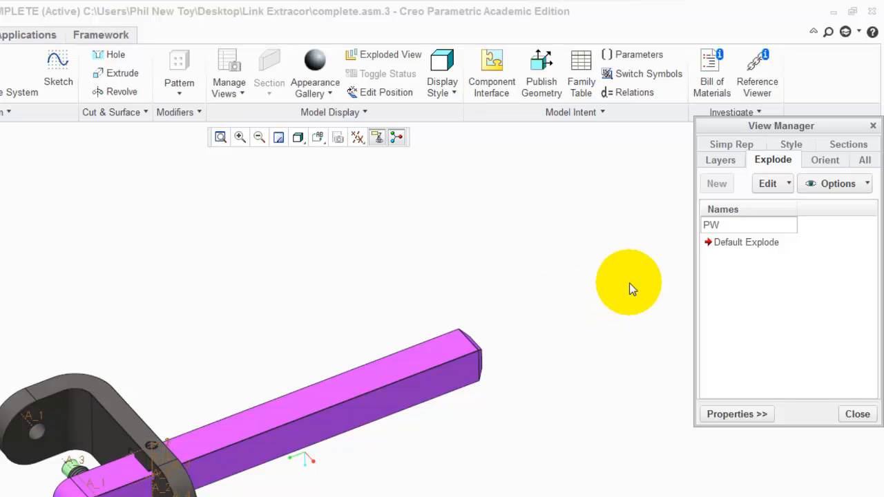
{"action": "key", "text": "Return"}
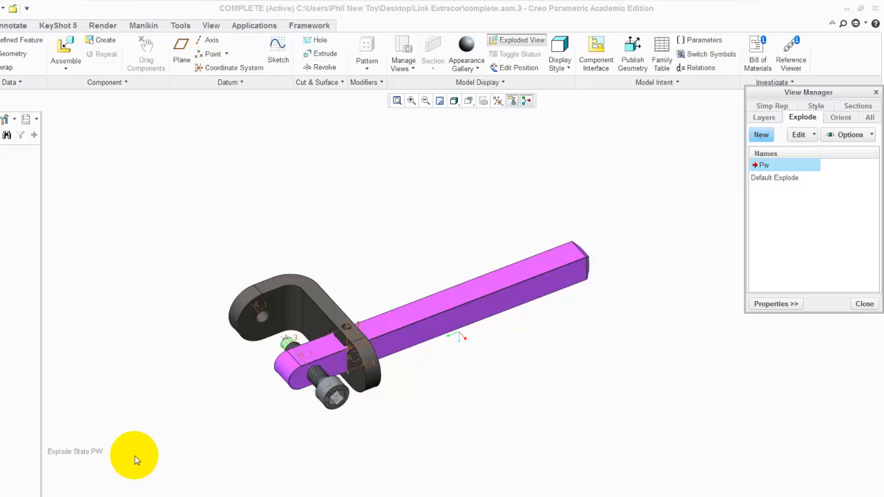
{"action": "left_click", "coordinate": [863, 304]}
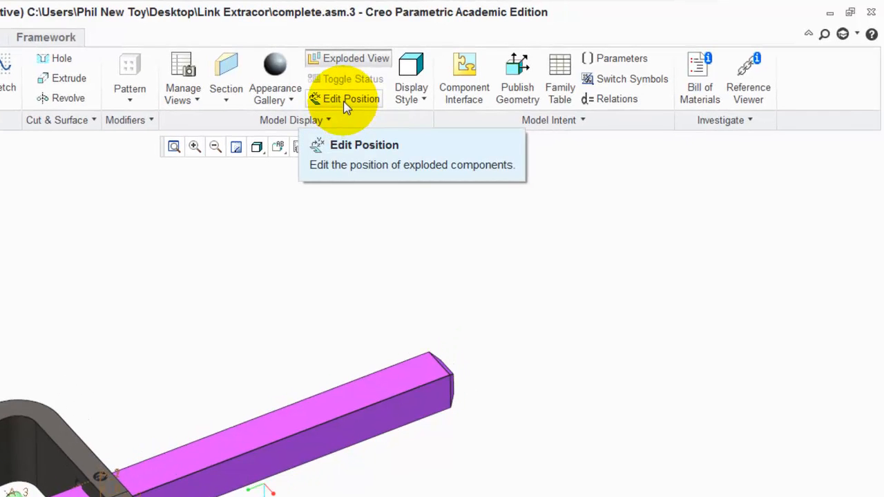
- Edit the exploded component positions and move the cap head bolt out of the bar along its own axis
{"action": "left_click", "coordinate": [342, 101]}
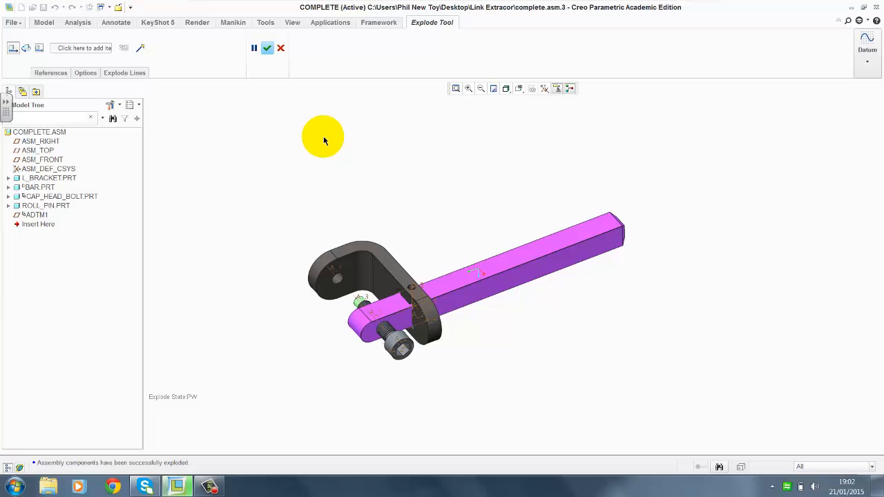
{"action": "left_click", "coordinate": [391, 350]}
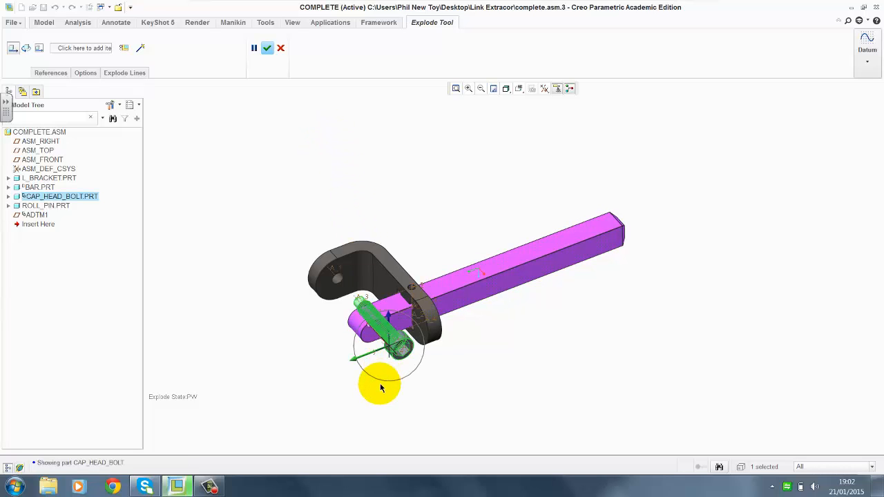
{"action": "middle_click_drag", "start_coordinate": [385, 378], "coordinate": [424, 363]}
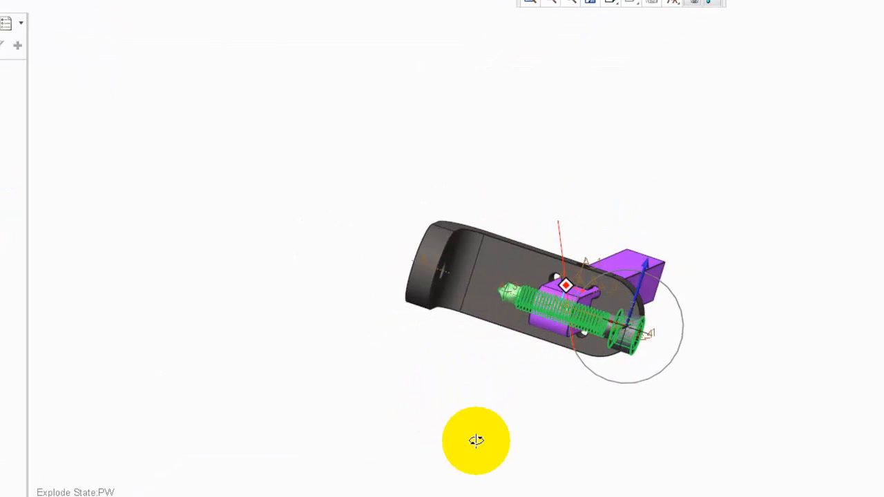
{"action": "middle_click_drag", "start_coordinate": [476, 440], "coordinate": [594, 436]}
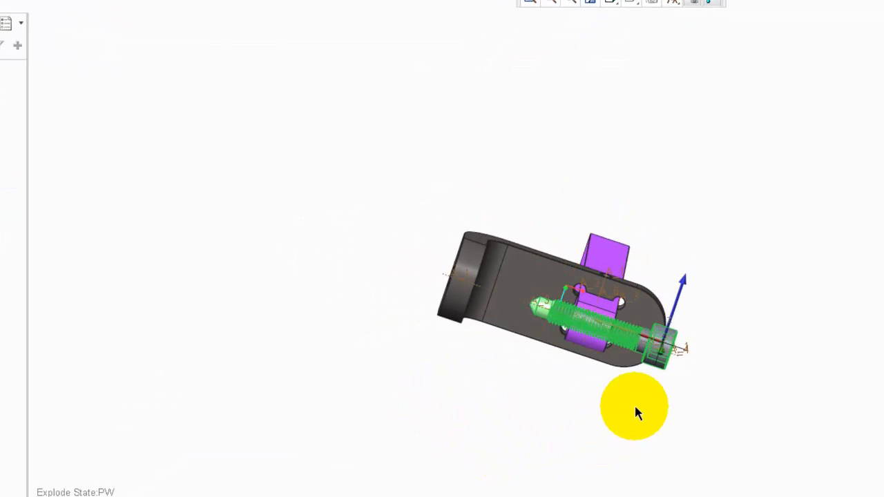
{"action": "scroll", "coordinate": [635, 406], "scroll_direction": "up", "scroll_amount": 2}
{"action": "scroll", "coordinate": [673, 390], "scroll_direction": "up", "scroll_amount": 2}
{"action": "middle_click_drag", "start_coordinate": [670, 386], "coordinate": [661, 396]}
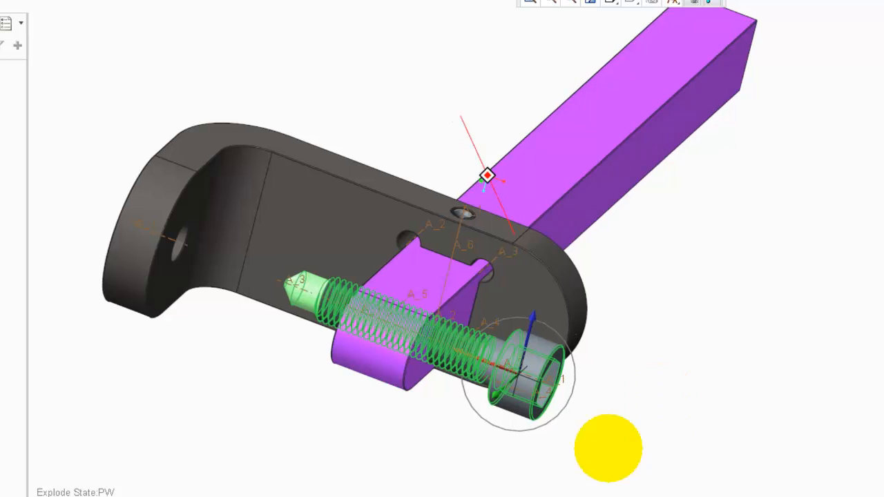
{"action": "scroll", "coordinate": [475, 428], "scroll_direction": "up", "scroll_amount": 2}
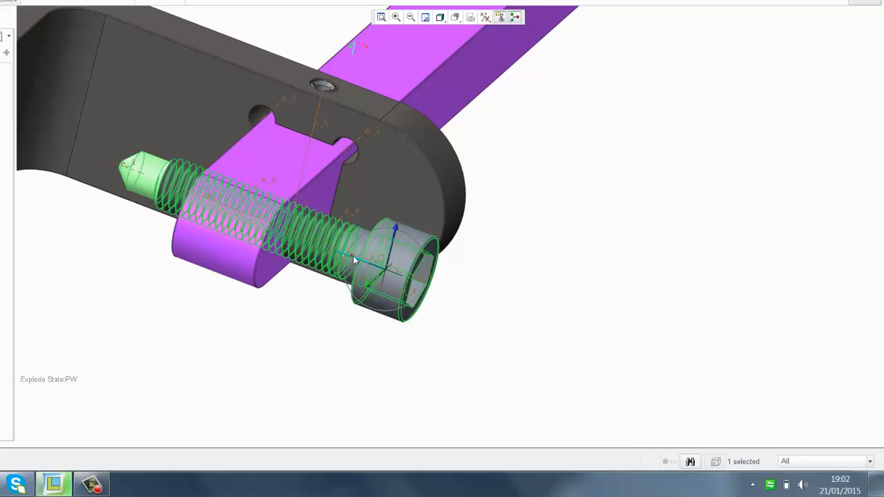
{"action": "left_click_drag", "start_coordinate": [573, 338], "coordinate": [798, 381]}
- Move the roll pin straight up out of the bracket by about 40.6, plus a further 12.6 or so
{"action": "scroll", "coordinate": [274, 330], "scroll_direction": "up", "scroll_amount": 2}
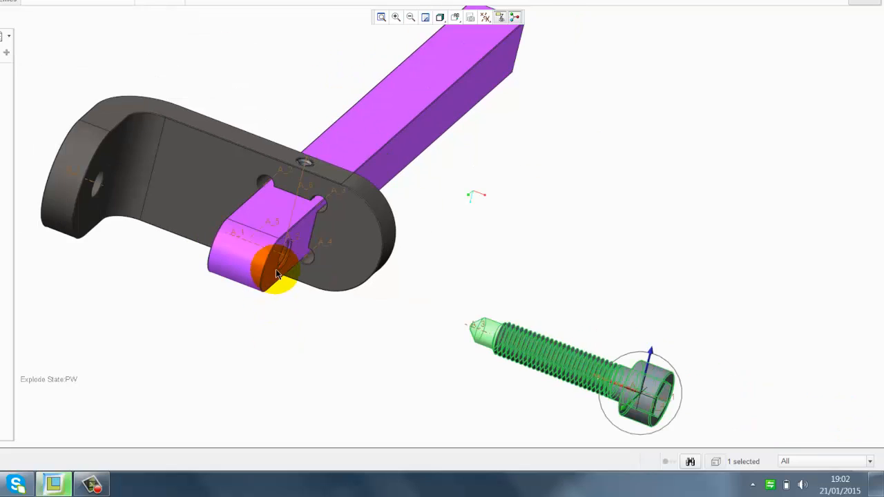
{"action": "scroll", "coordinate": [284, 273], "scroll_direction": "up", "scroll_amount": 3}
{"action": "middle_click_drag", "start_coordinate": [487, 265], "coordinate": [457, 257]}
{"action": "scroll", "coordinate": [250, 220], "scroll_direction": "down", "scroll_amount": 3}
{"action": "scroll", "coordinate": [250, 220], "scroll_direction": "down", "scroll_amount": 1}
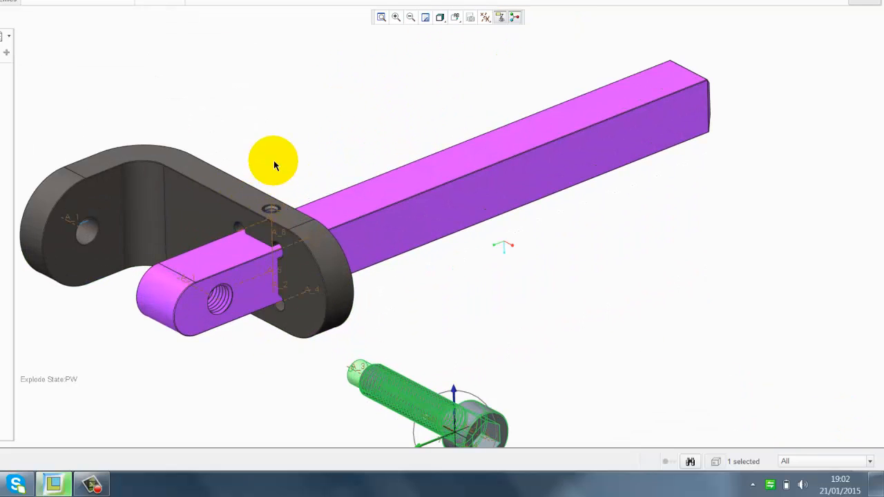
{"action": "left_click", "coordinate": [269, 212]}
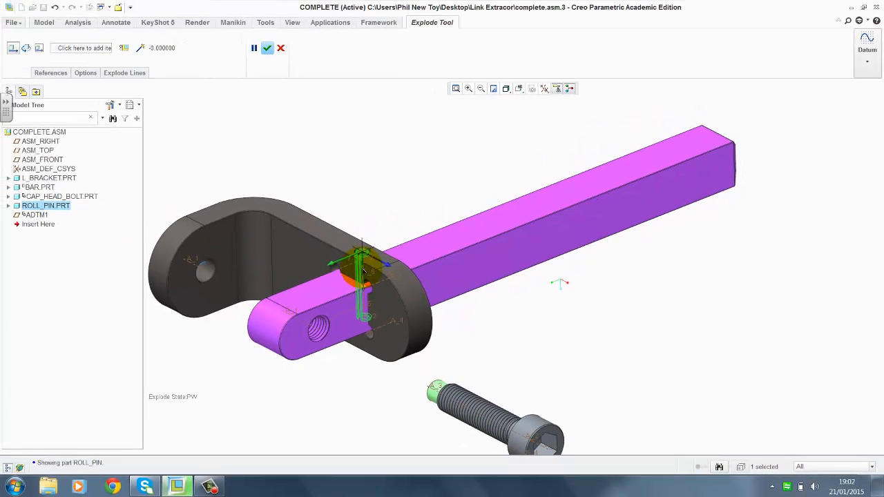
{"action": "left_click_drag", "start_coordinate": [362, 269], "coordinate": [362, 154]}
{"action": "scroll", "coordinate": [373, 304], "scroll_direction": "down", "scroll_amount": 3}
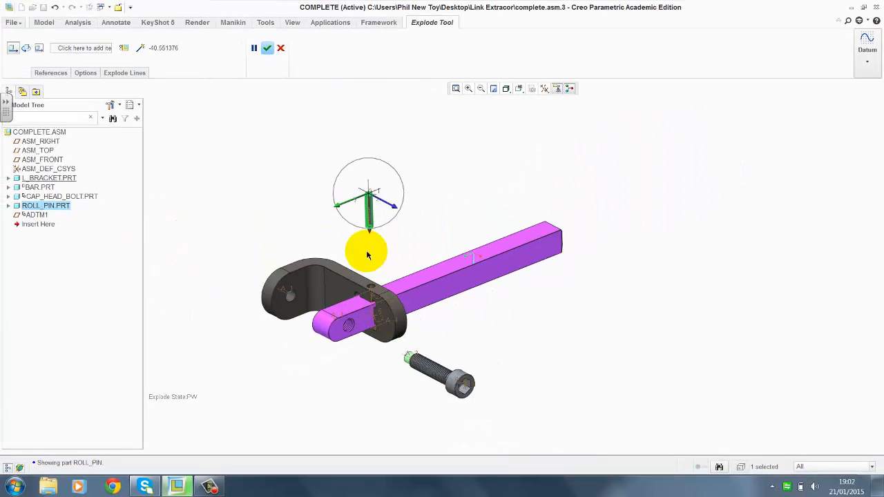
{"action": "left_click_drag", "start_coordinate": [370, 214], "coordinate": [384, 237]}
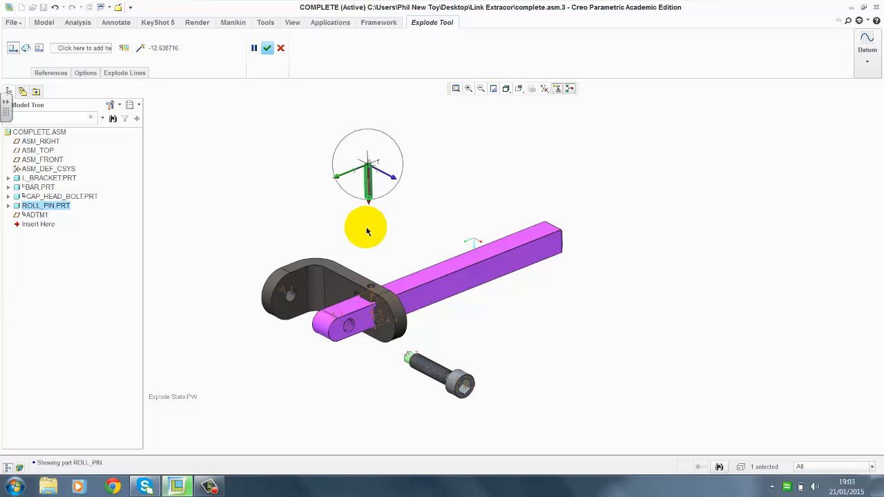
- Move the L bracket and the roll pin together about 54.5 along the bar's length, clear of its threaded end
{"action": "left_click", "coordinate": [346, 283]}
{"action": "left_click", "coordinate": [347, 283], "text": "ctrl"}
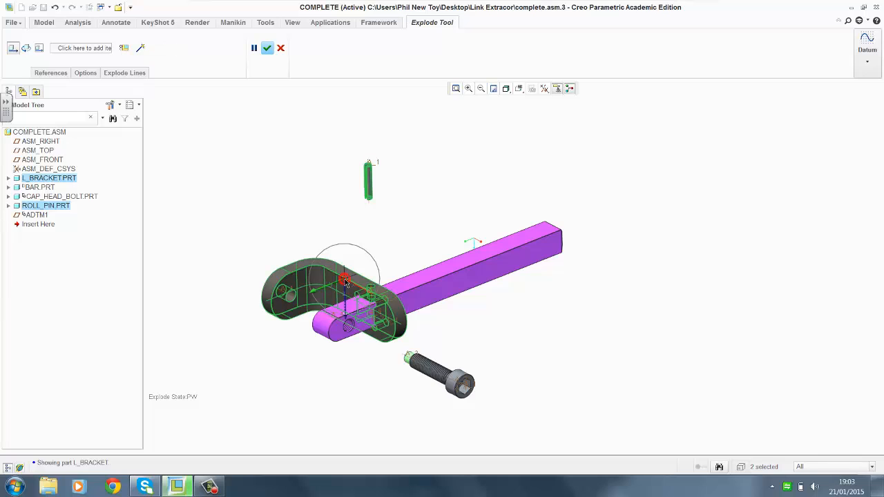
{"action": "left_click_drag", "start_coordinate": [385, 288], "coordinate": [218, 373]}
{"action": "scroll", "coordinate": [589, 297], "scroll_direction": "up", "scroll_amount": 3}
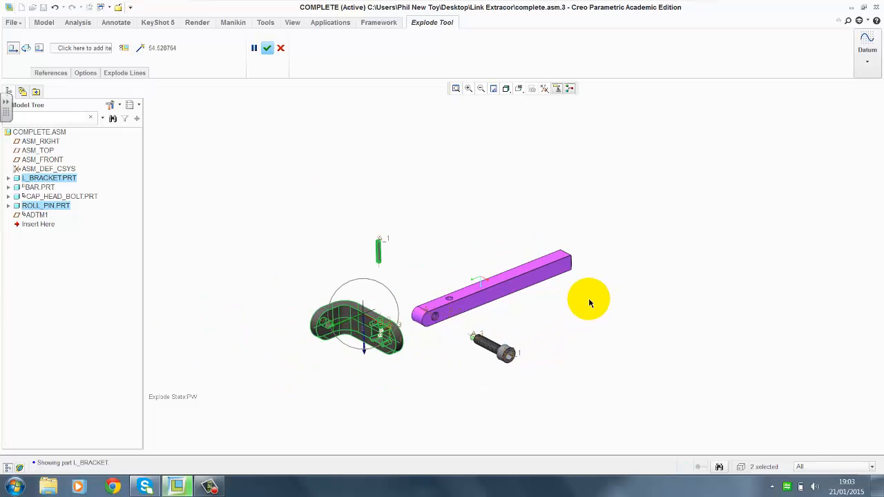
- Add a cosmetic offset line between the roll pin's cylindrical surface and the matching pin hole surface in the L bracket
{"action": "scroll", "coordinate": [412, 373], "scroll_direction": "down", "scroll_amount": 3}
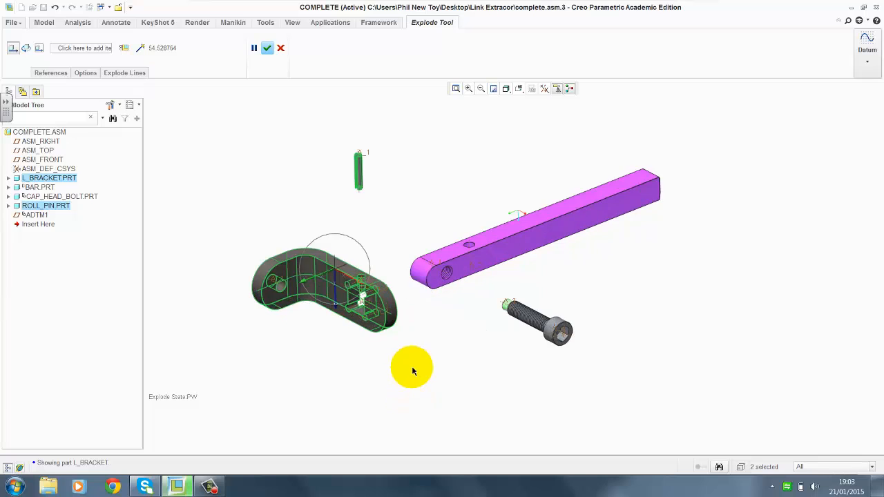
{"action": "left_click", "coordinate": [446, 179]}
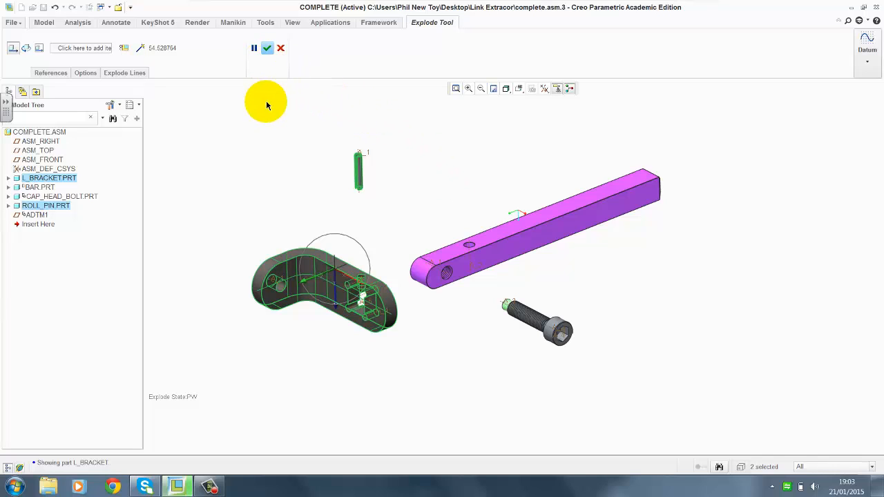
{"action": "left_click", "coordinate": [140, 49]}
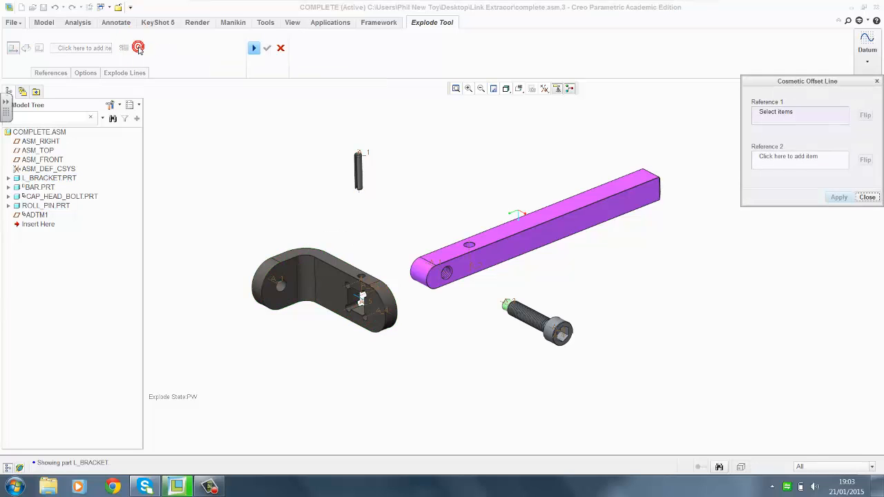
{"action": "left_click", "coordinate": [778, 119]}
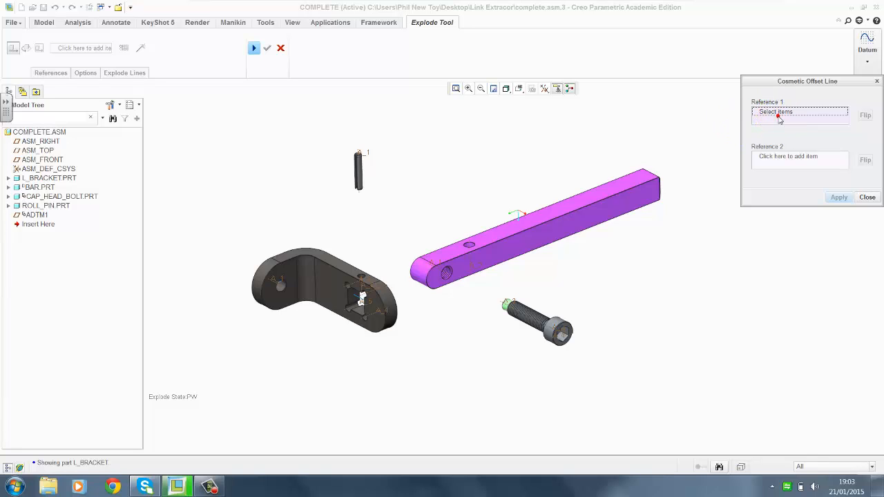
{"action": "left_click", "coordinate": [361, 178]}
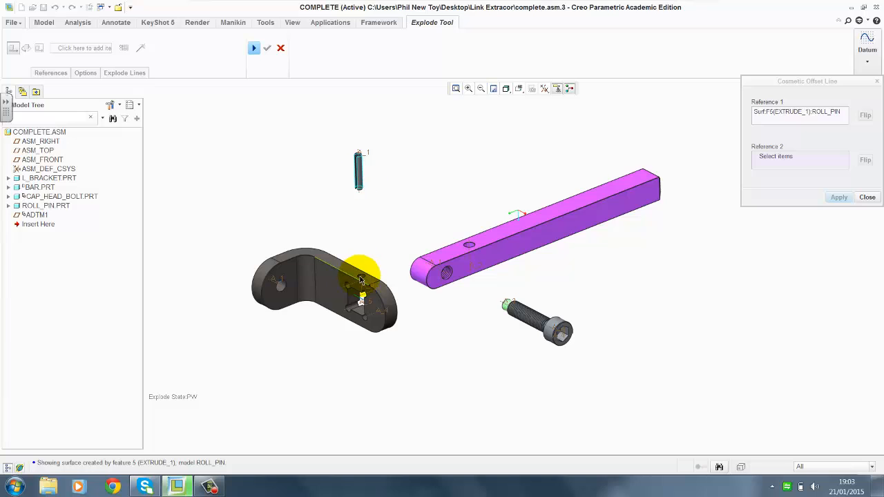
{"action": "scroll", "coordinate": [361, 276], "scroll_direction": "down", "scroll_amount": 2}
{"action": "scroll", "coordinate": [361, 281], "scroll_direction": "down", "scroll_amount": 3}
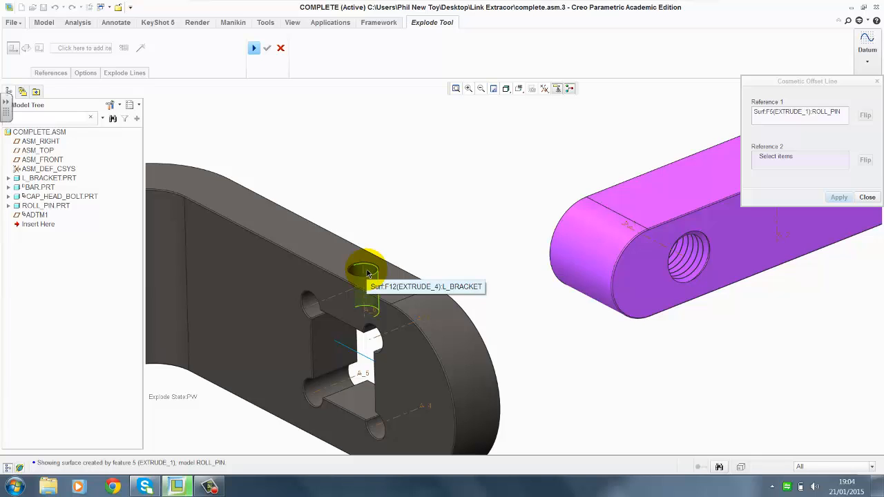
{"action": "left_click", "coordinate": [367, 274]}
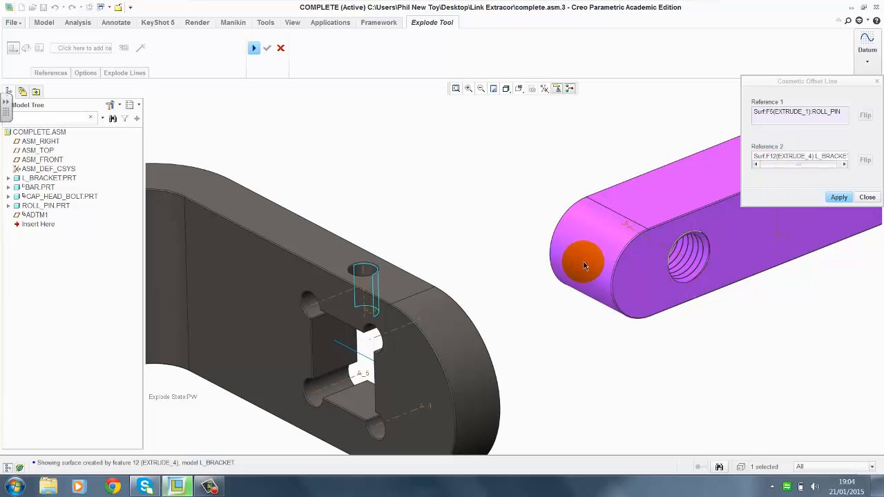
{"action": "left_click", "coordinate": [838, 198]}
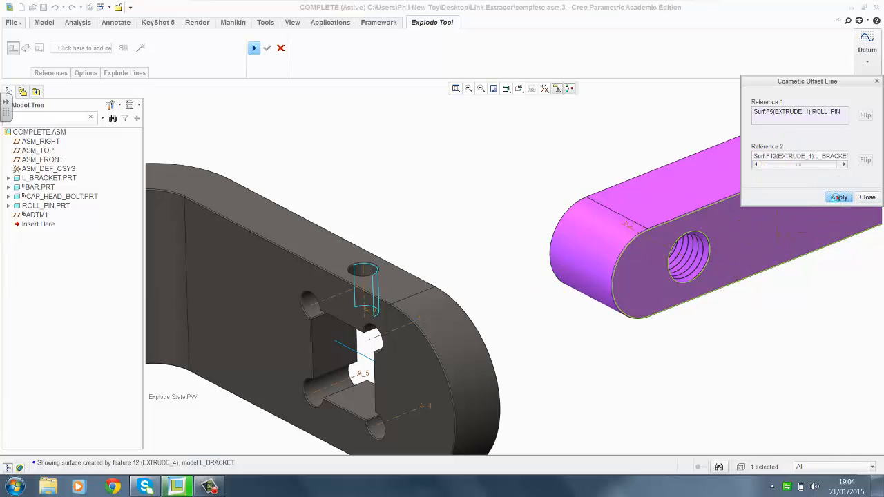
- Add a cosmetic offset line from the cap head bolt's axis to the bar's threaded hole axis, with selection filtered to axes
{"action": "middle_click_drag", "start_coordinate": [488, 365], "coordinate": [466, 377]}
{"action": "scroll", "coordinate": [466, 331], "scroll_direction": "down", "scroll_amount": 5}
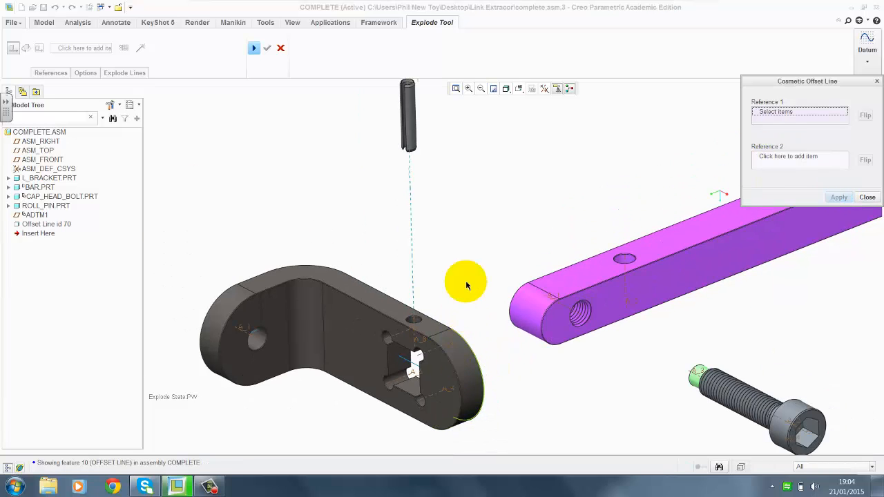
{"action": "middle_click_drag", "start_coordinate": [491, 200], "coordinate": [478, 231]}
{"action": "scroll", "coordinate": [478, 232], "scroll_direction": "up", "scroll_amount": 1}
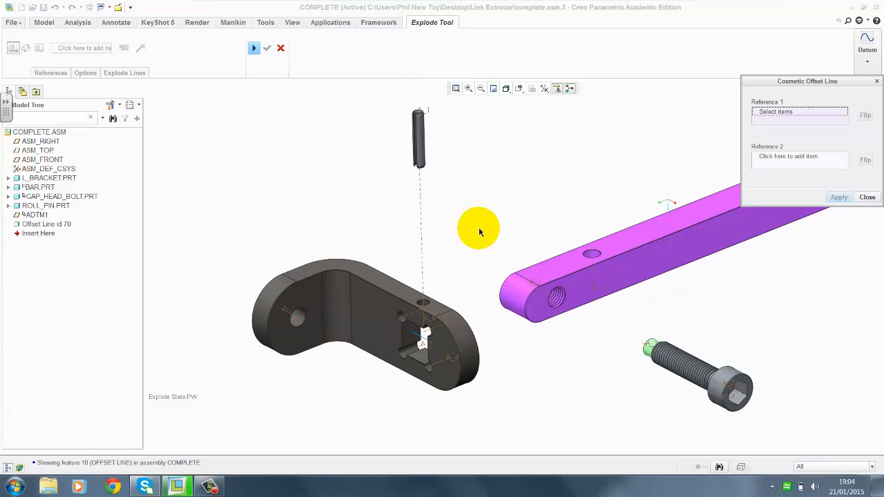
{"action": "scroll", "coordinate": [636, 355], "scroll_direction": "up", "scroll_amount": 2}
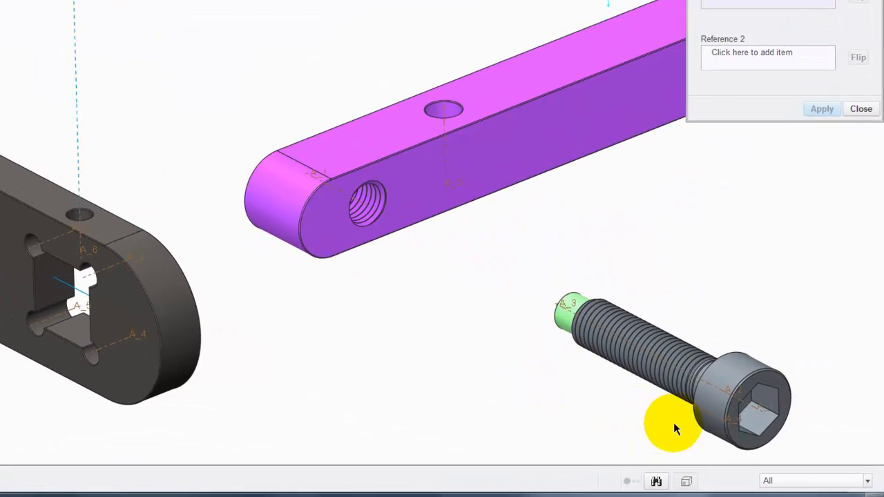
{"action": "left_click", "coordinate": [784, 483]}
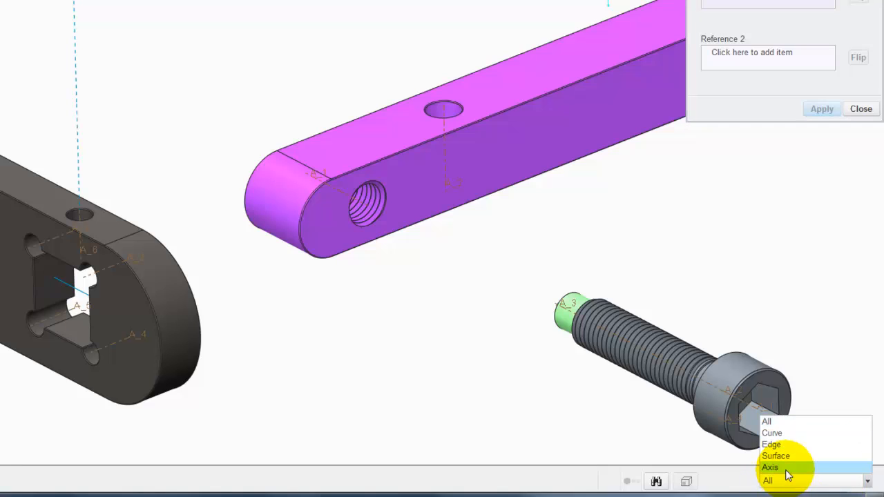
{"action": "left_click", "coordinate": [786, 469]}
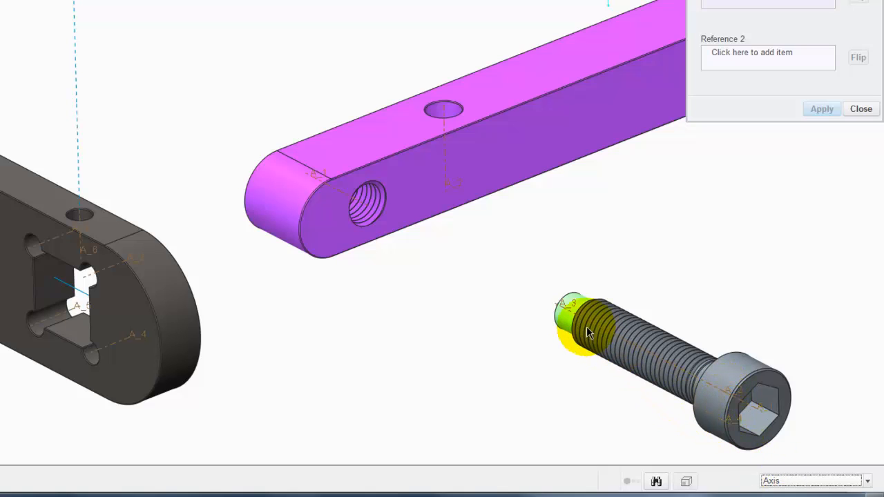
{"action": "left_click", "coordinate": [564, 310]}
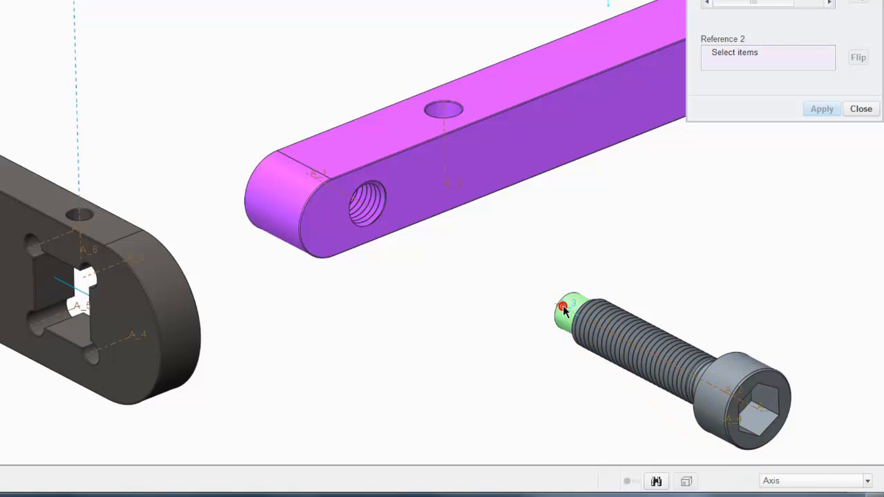
{"action": "left_click", "coordinate": [361, 205]}
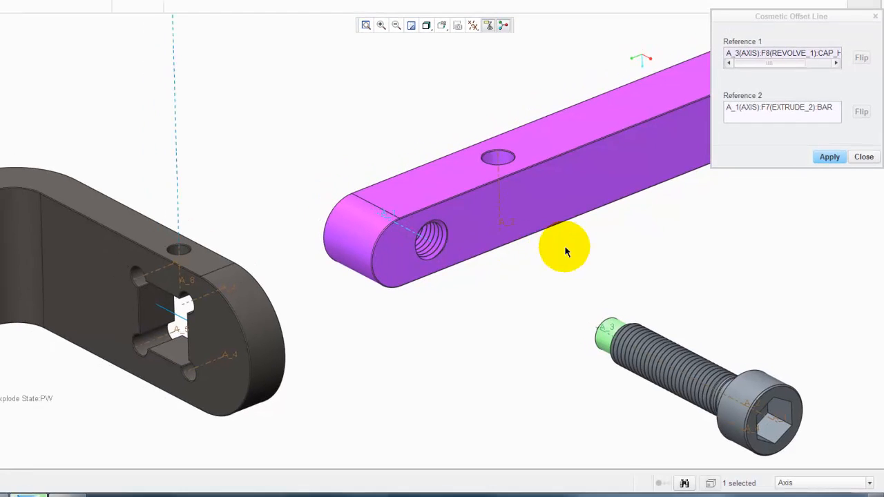
{"action": "left_click", "coordinate": [829, 157]}
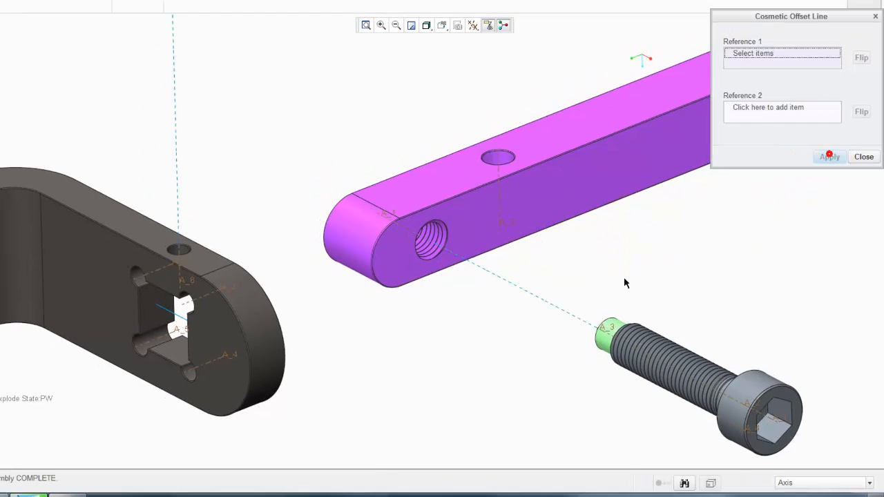
- Add a cosmetic offset line from the bar's top surface to the upper inner face of the L bracket's square cutout, filtering for surfaces
{"action": "scroll", "coordinate": [499, 327], "scroll_direction": "down", "scroll_amount": 5}
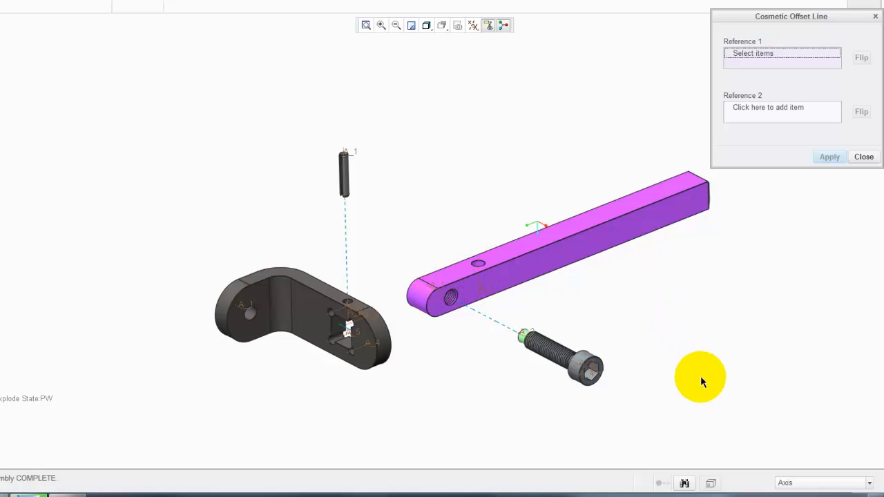
{"action": "left_click", "coordinate": [794, 485]}
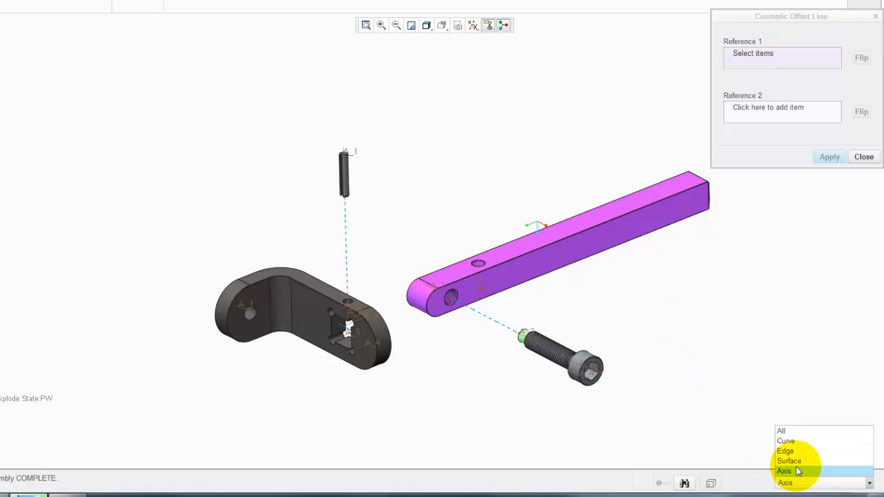
{"action": "left_click", "coordinate": [794, 458]}
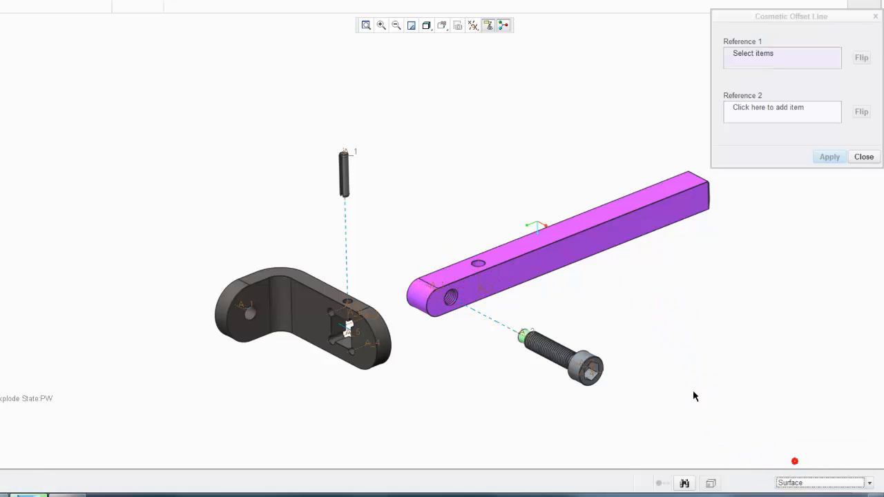
{"action": "left_click", "coordinate": [436, 276]}
{"action": "scroll", "coordinate": [345, 315], "scroll_direction": "down", "scroll_amount": 6}
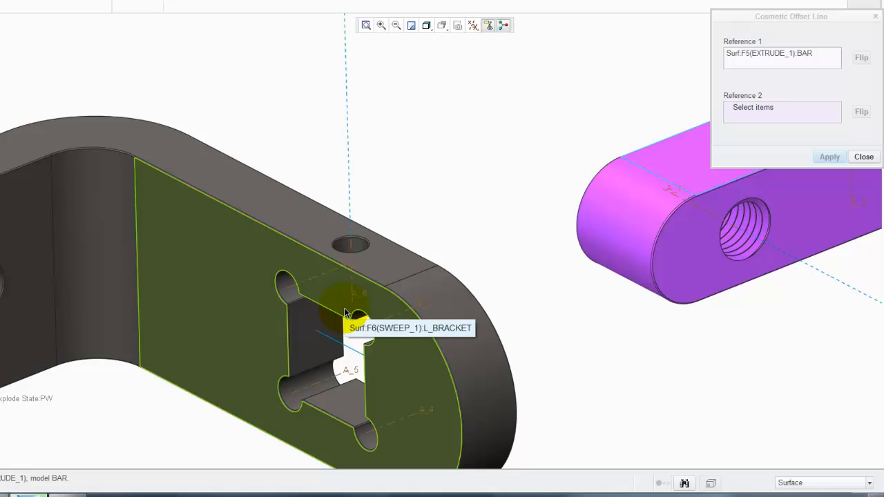
{"action": "right_click", "coordinate": [345, 313]}
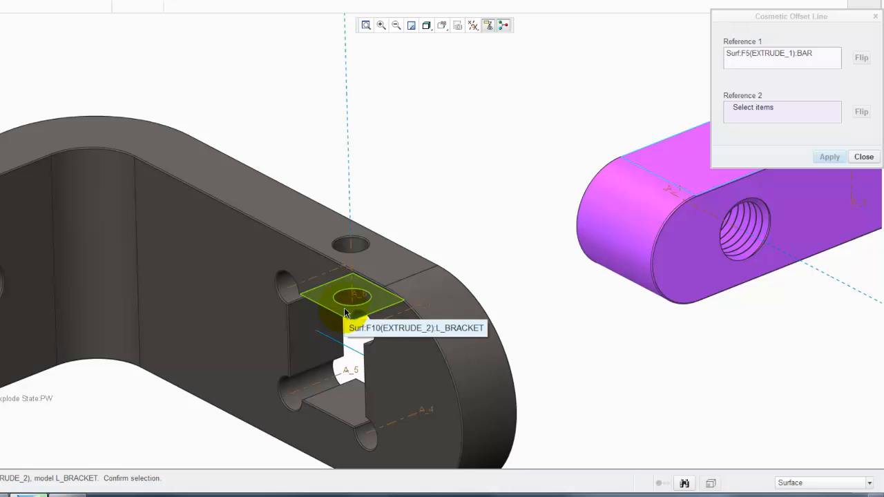
{"action": "left_click", "coordinate": [345, 313]}
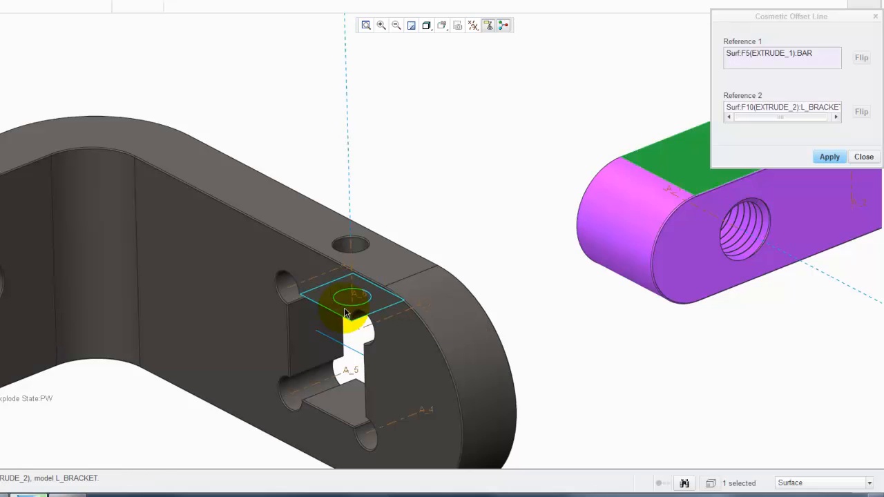
{"action": "left_click", "coordinate": [828, 156]}
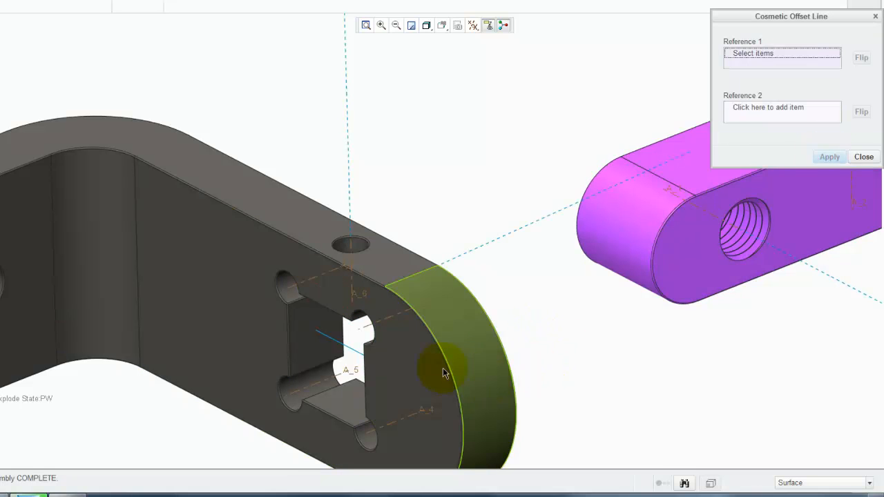
- Finish adding offset lines and apply the exploded position changes
{"action": "scroll", "coordinate": [378, 350], "scroll_direction": "down", "scroll_amount": 3}
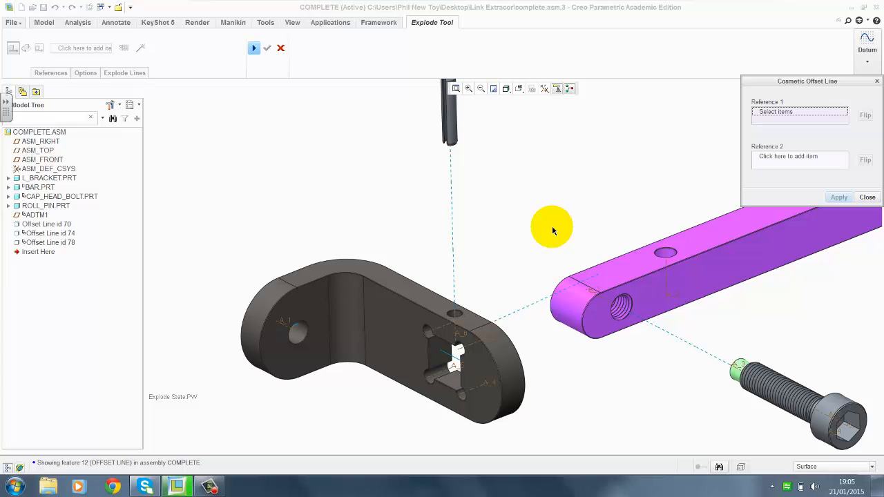
{"action": "scroll", "coordinate": [552, 225], "scroll_direction": "down", "scroll_amount": 3}
{"action": "left_click", "coordinate": [867, 198]}
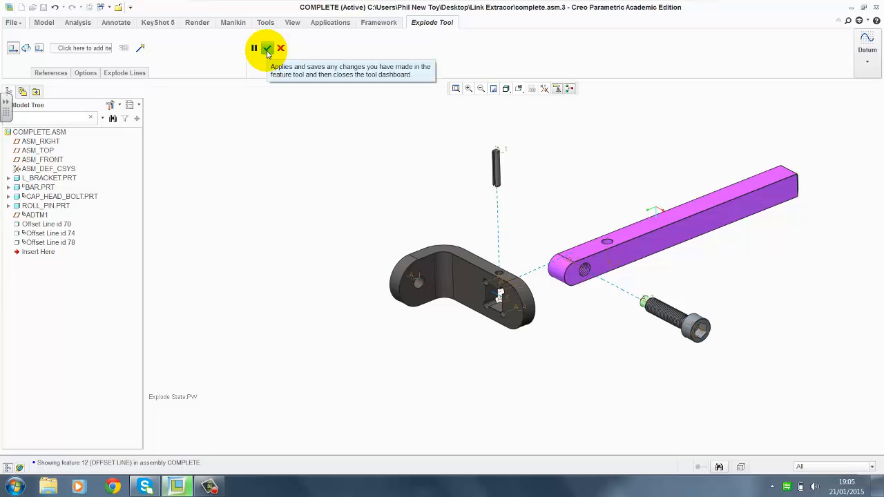
{"action": "left_click", "coordinate": [266, 49]}
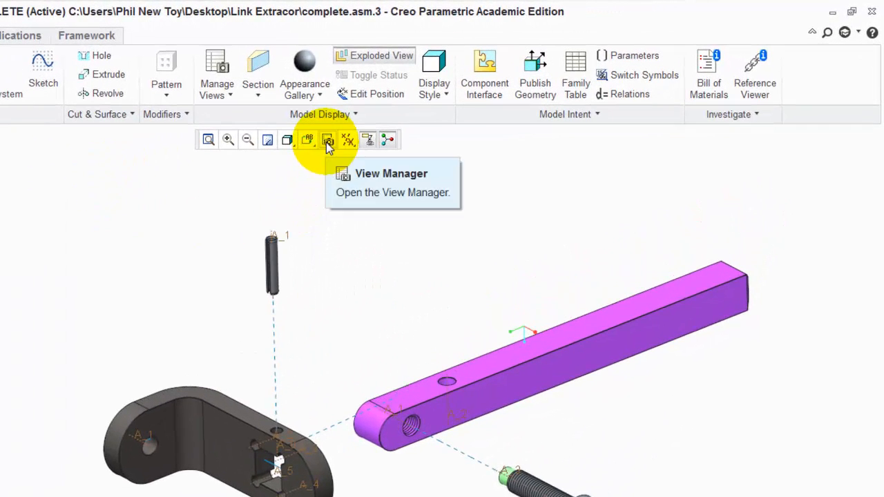
- Save the modified PW explode state in the View Manager with only the Explode display element included
{"action": "left_click", "coordinate": [326, 142]}
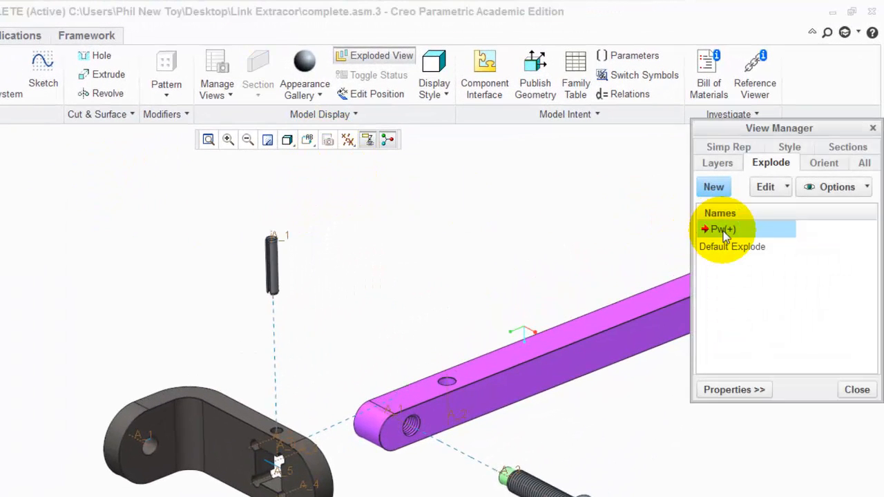
{"action": "right_click", "coordinate": [723, 231]}
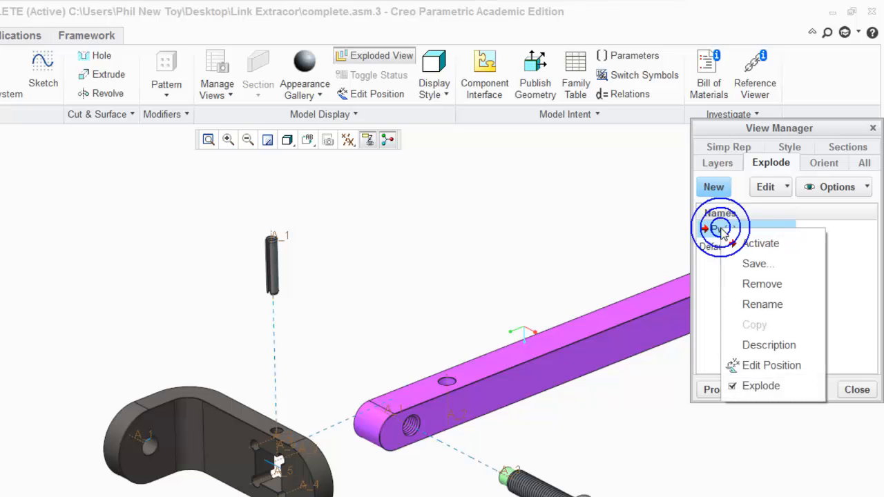
{"action": "left_click", "coordinate": [756, 265]}
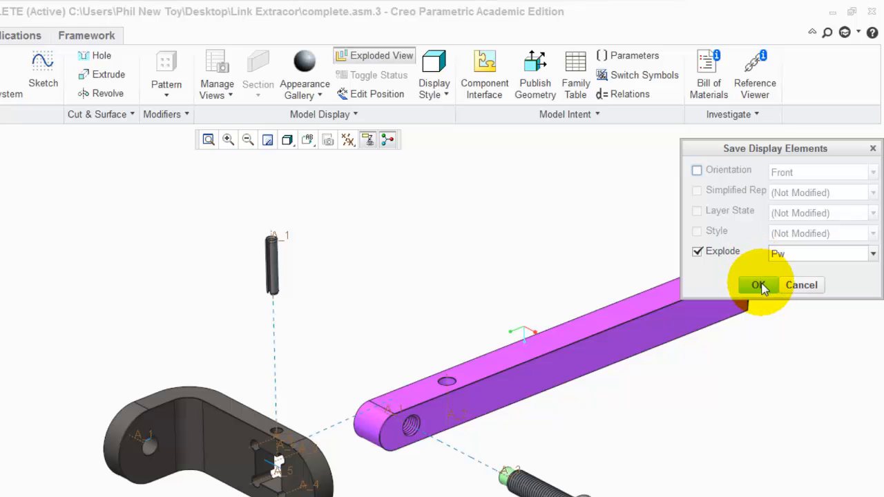
{"action": "left_click", "coordinate": [759, 285]}
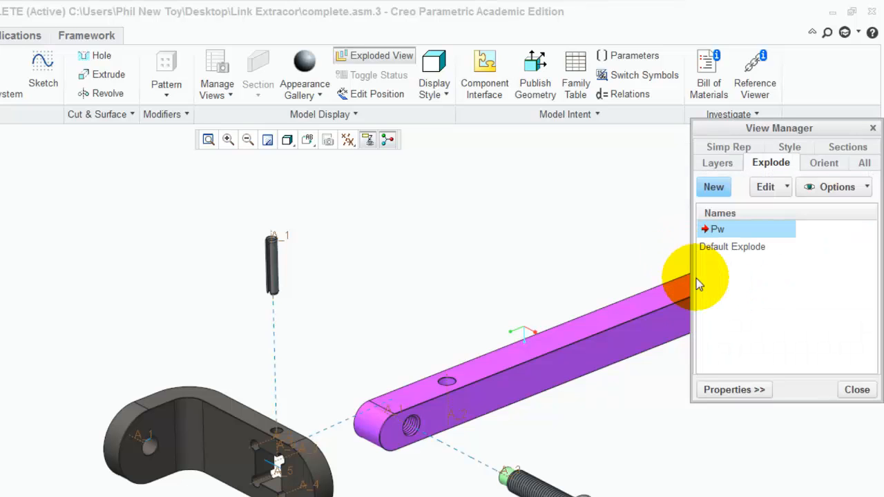
{"action": "left_click", "coordinate": [856, 390]}
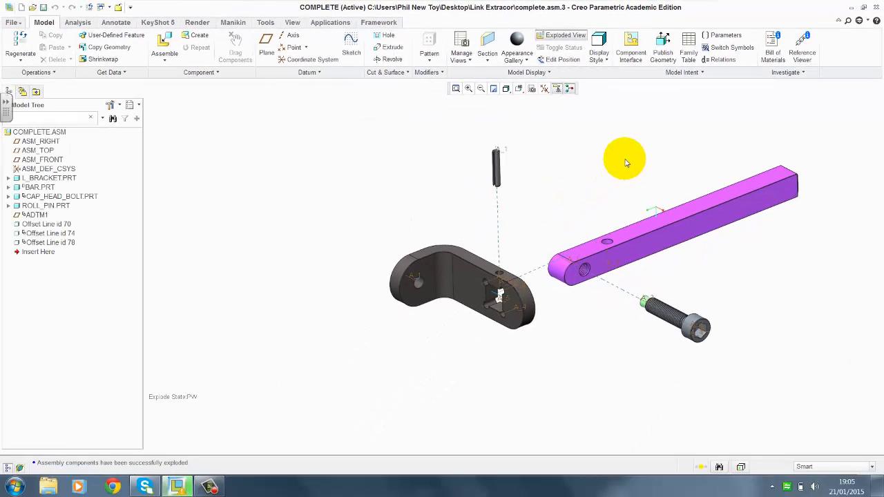
- Return the assembly to its unexploded state, refit it in the view, and save it, accepting the regeneration conflict
{"action": "left_click", "coordinate": [562, 40]}
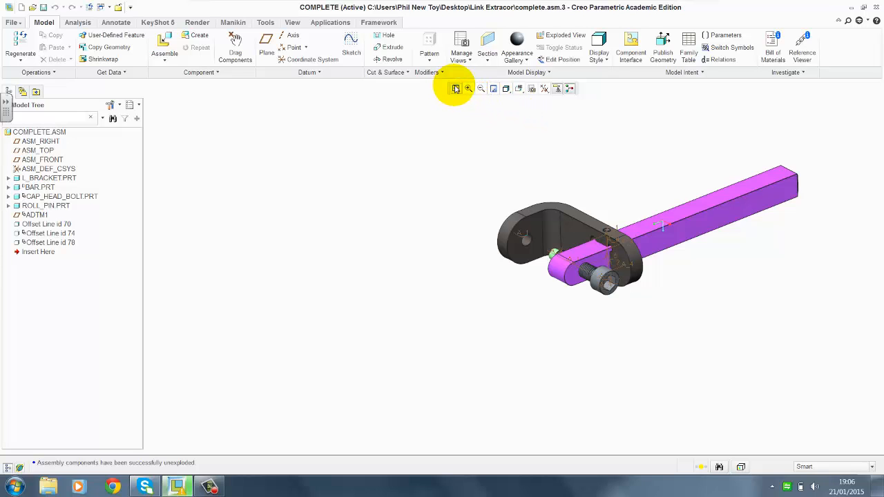
{"action": "left_click", "coordinate": [456, 89]}
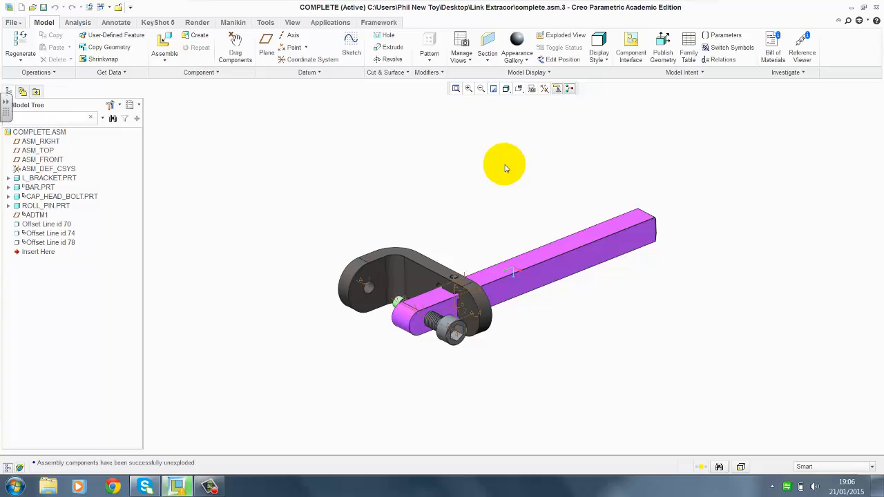
{"action": "left_click", "coordinate": [44, 8]}
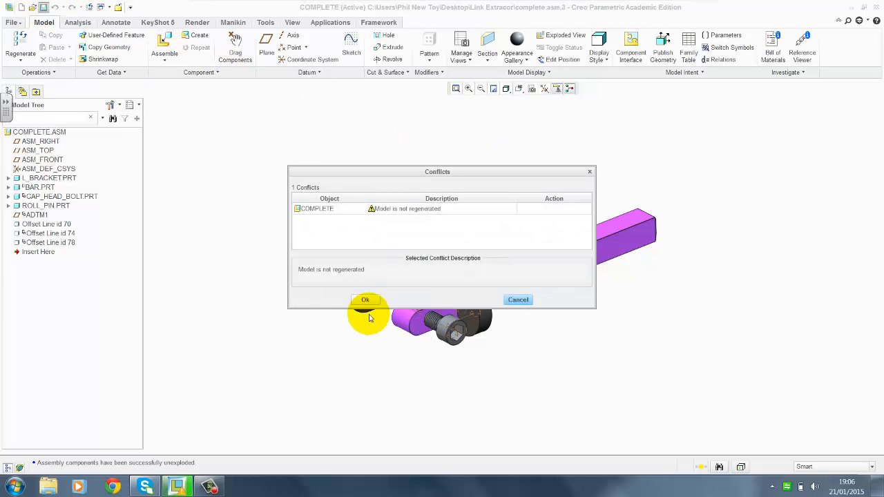
{"action": "left_click", "coordinate": [364, 300]}
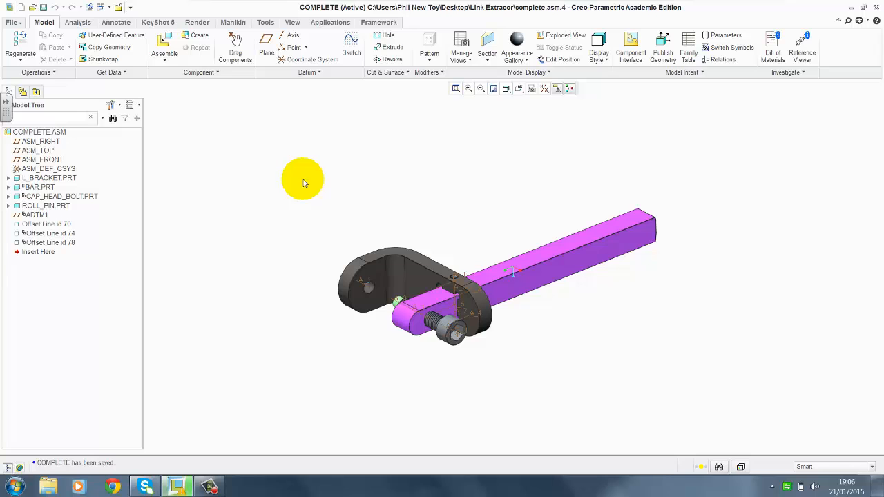
- Start a new drawing file named Link_Extractor using the default template setting
{"action": "left_click", "coordinate": [22, 7]}
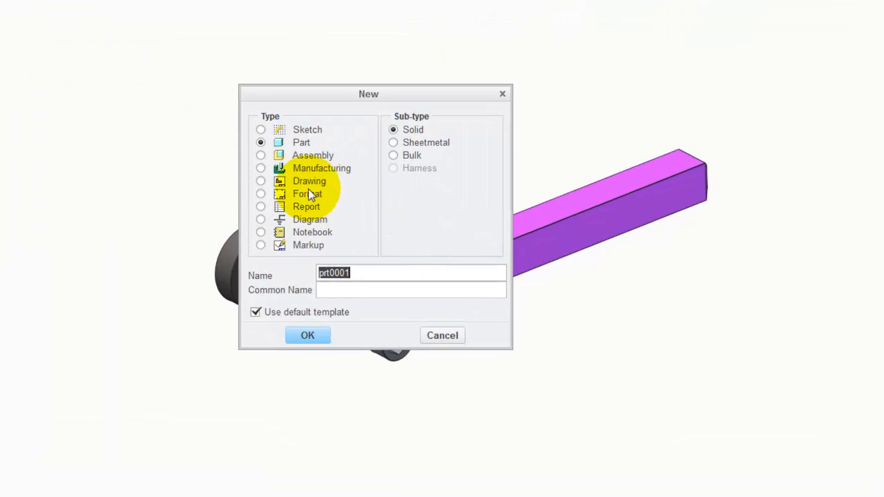
{"action": "left_click", "coordinate": [280, 181]}
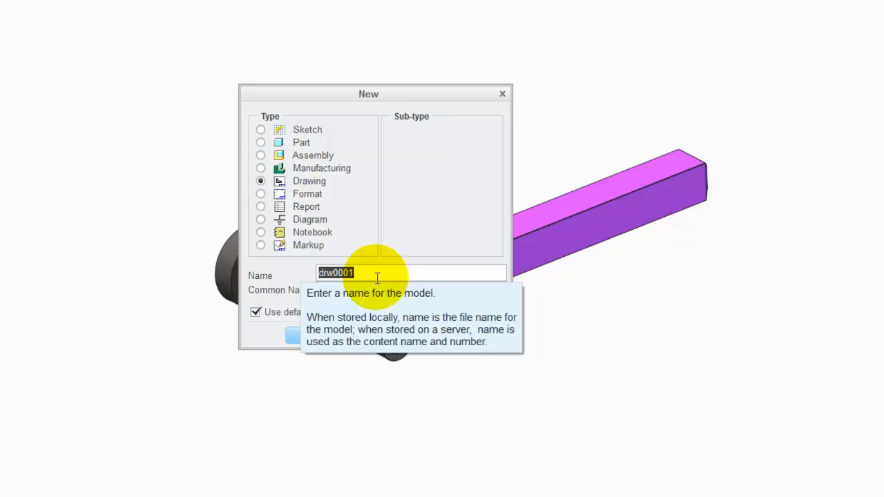
{"action": "type", "text": "Link_Extractor"}
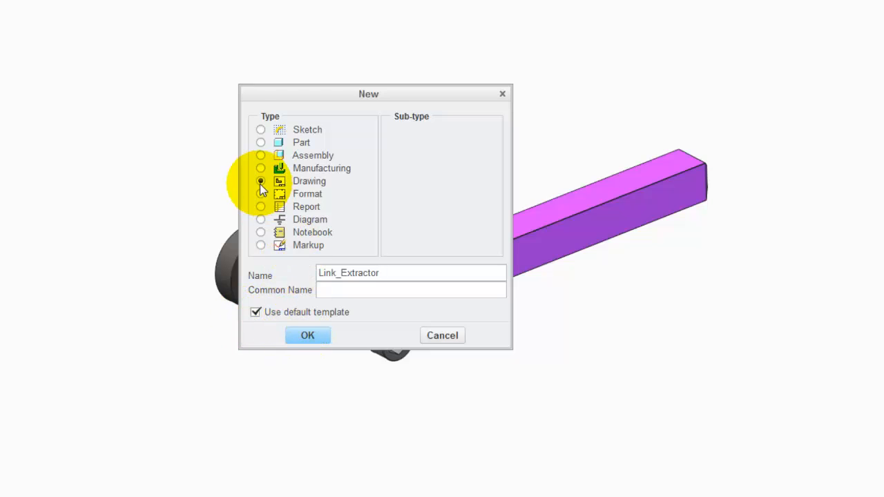
{"action": "left_click", "coordinate": [309, 337]}
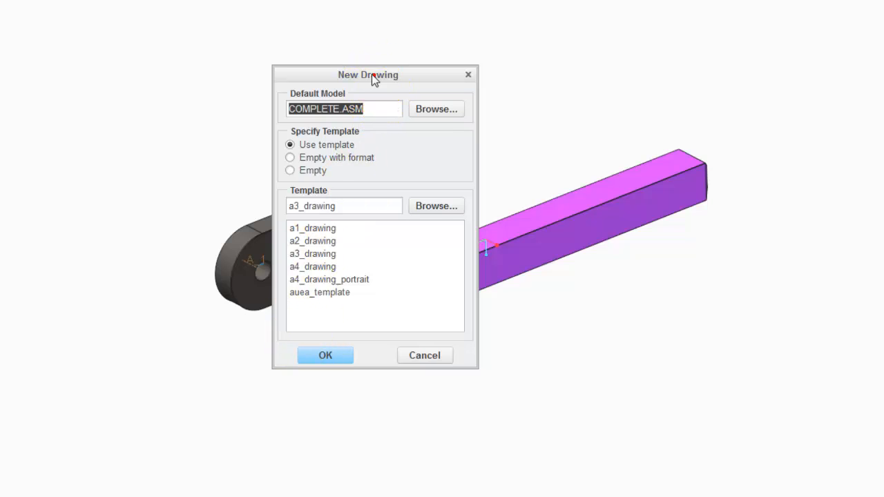
- Create the drawing of COMPLETE.ASM as empty with format, using the a3_auea_3rd_angle.frm format from the user formats
{"action": "mouse_move", "coordinate": [372, 73]}
{"action": "left_mouse_down"}
{"action": "mouse_move", "coordinate": [49, 6]}
{"action": "mouse_move", "coordinate": [63, 10]}
{"action": "left_mouse_up"}
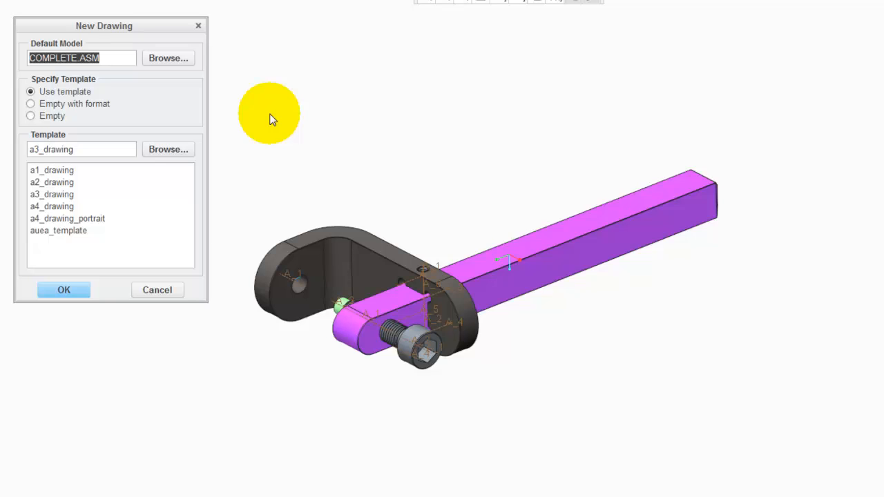
{"action": "left_click", "coordinate": [96, 103]}
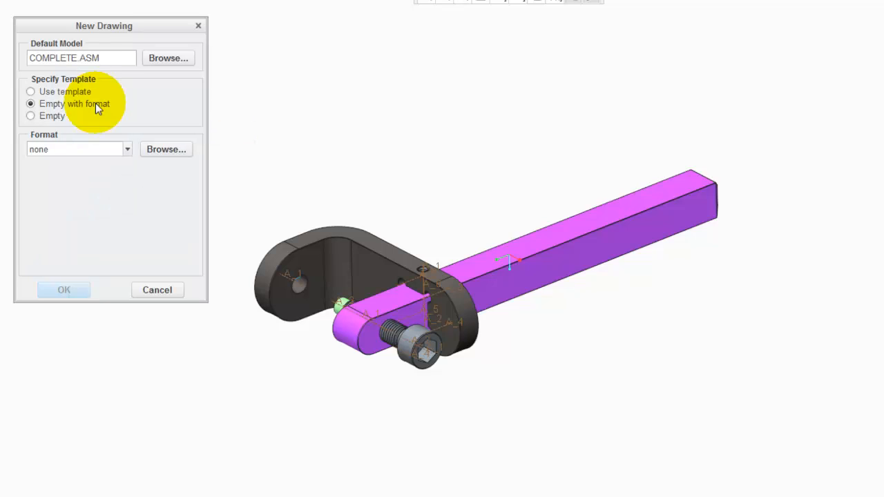
{"action": "left_click", "coordinate": [159, 150]}
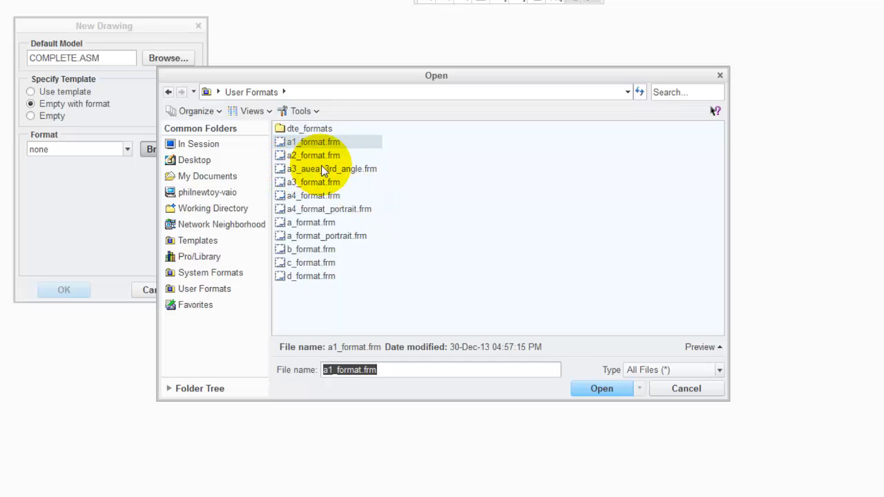
{"action": "left_click", "coordinate": [349, 170]}
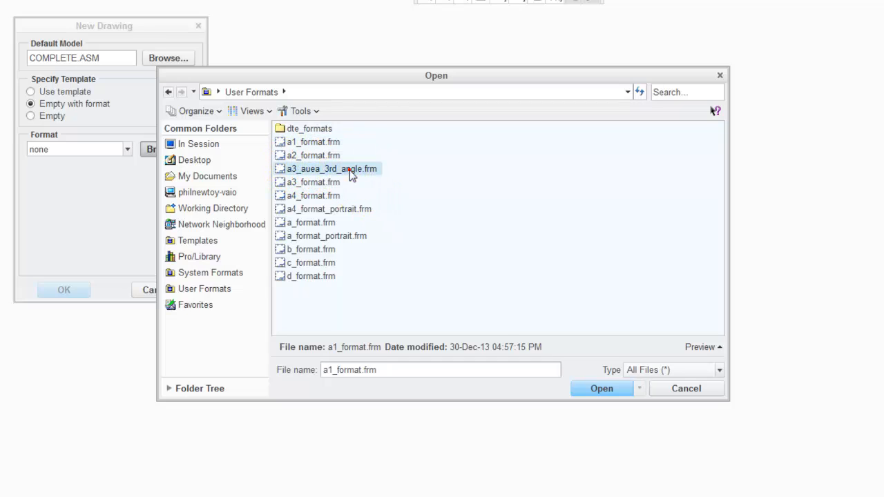
{"action": "left_click", "coordinate": [598, 392]}
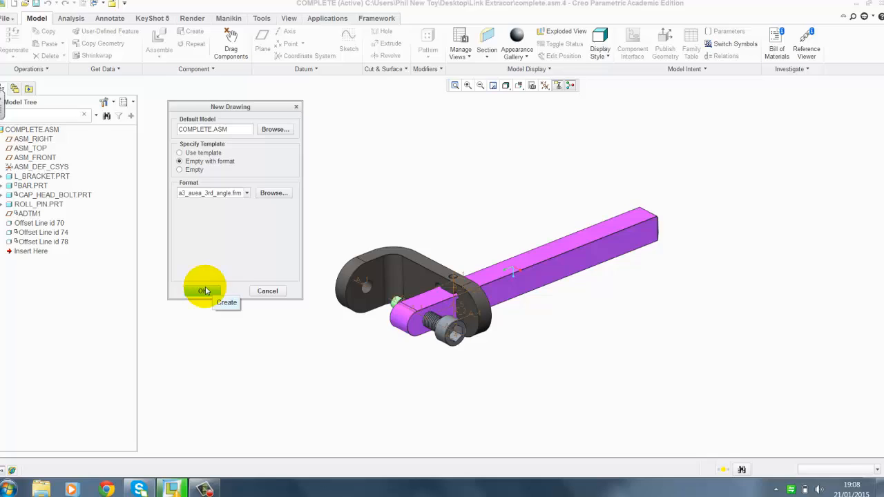
{"action": "left_click", "coordinate": [204, 291]}
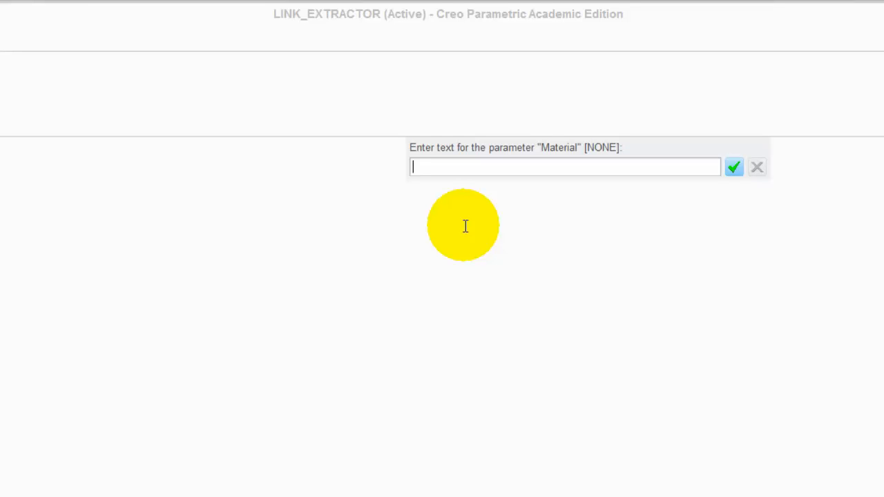
- Enter Year 12 for the Form parameter, leaving the Material and current_scale parameters blank
{"action": "key", "text": "Return"}
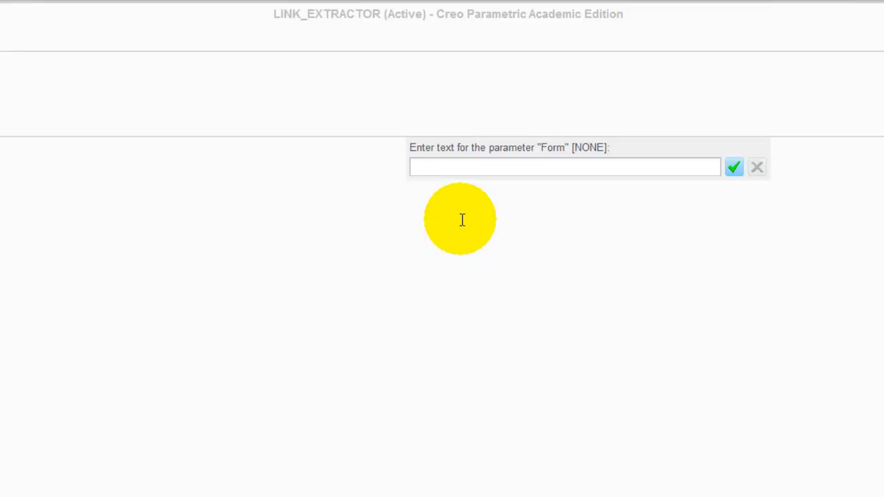
{"action": "type", "text": "Year12"}
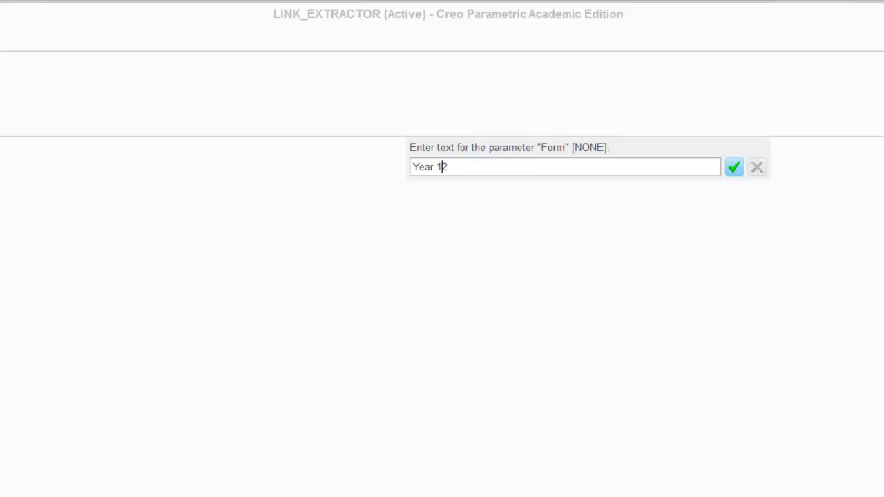
{"action": "key", "text": "Right"}
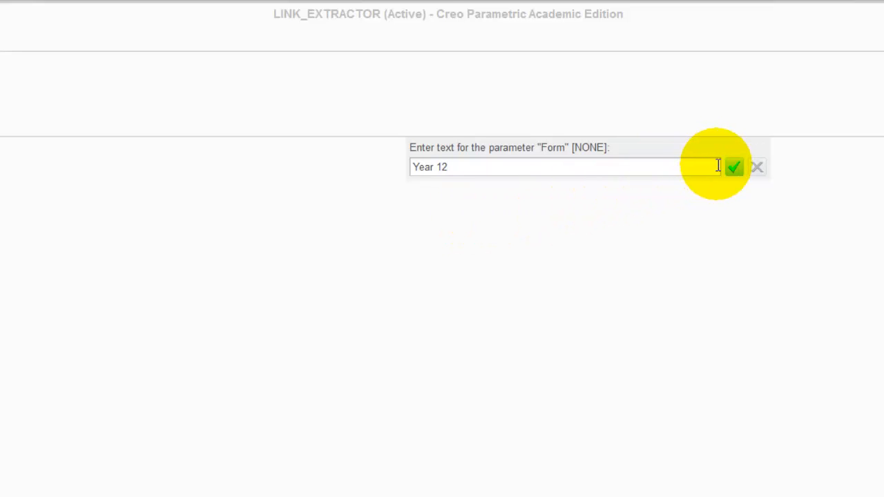
{"action": "left_click", "coordinate": [732, 168]}
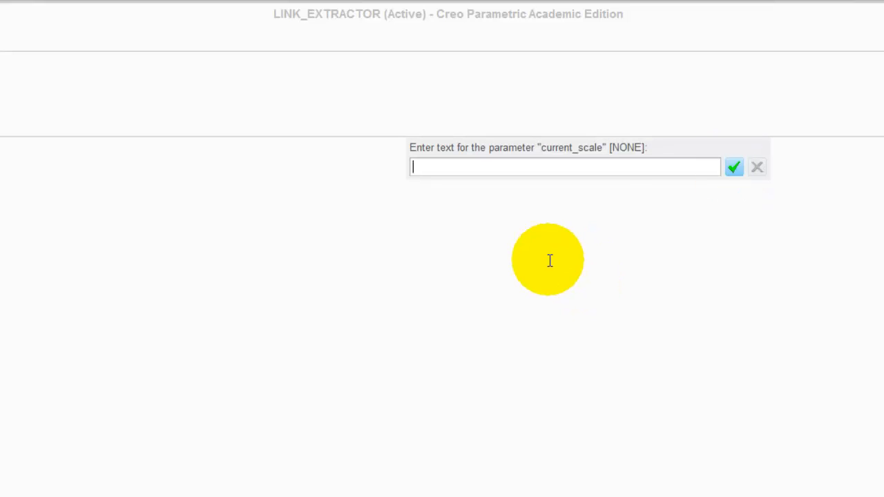
{"action": "left_click", "coordinate": [733, 168]}
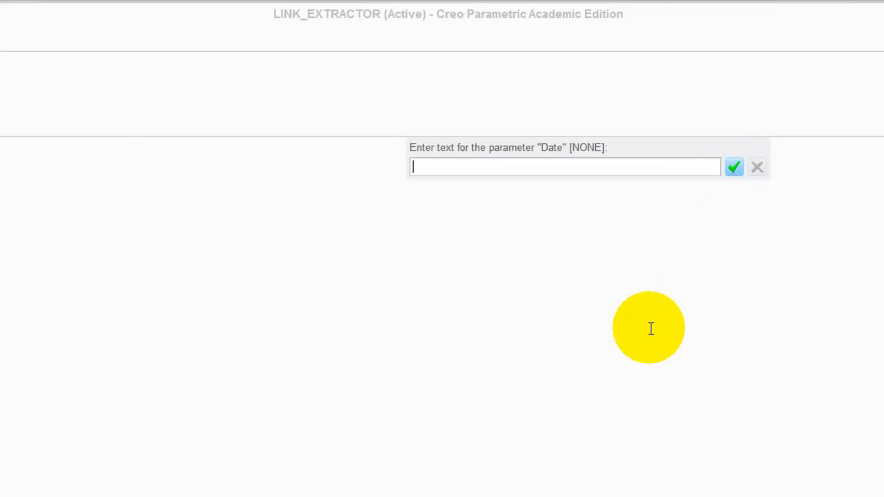
- Enter 21/01/2015 as the title block date and fill in the drafter's name, completing the format parameters
{"action": "type", "text": "21"}
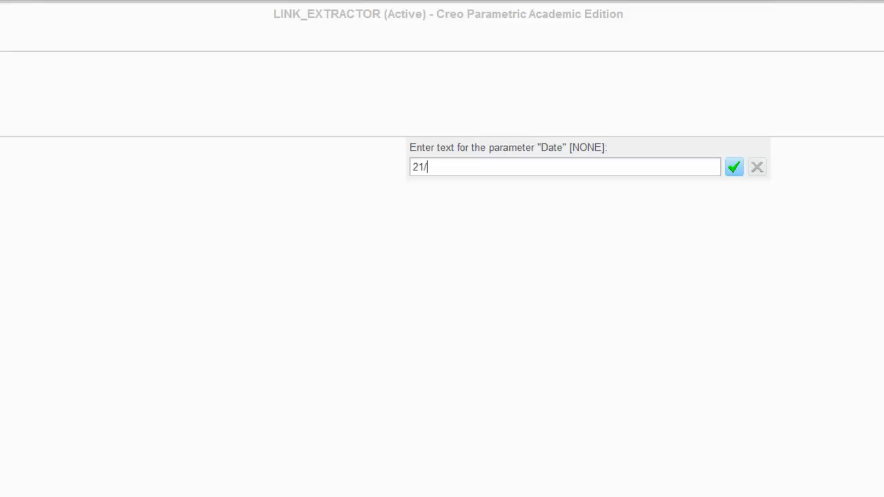
{"action": "type", "text": "/01/2015"}
{"action": "key", "text": "Return"}
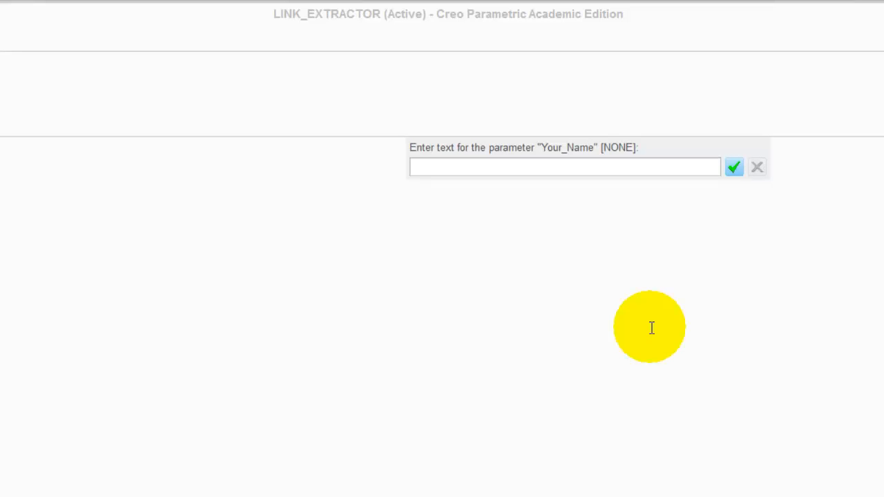
{"action": "type", "text": "P"}
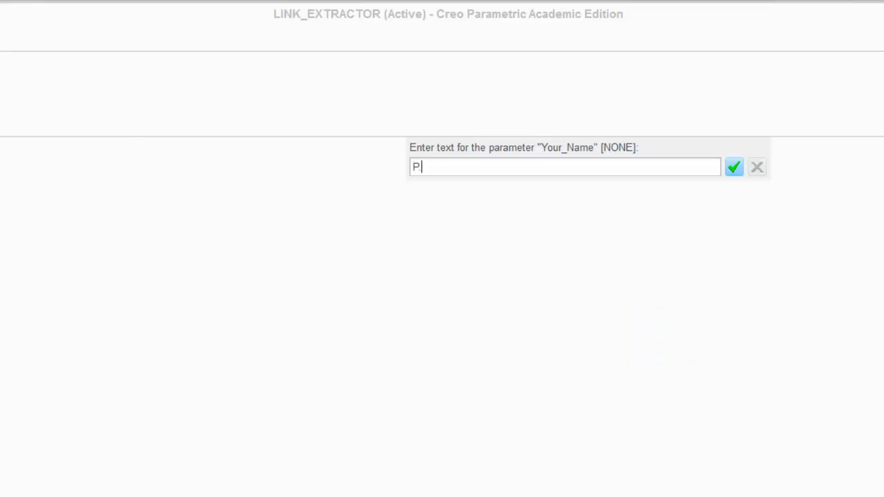
{"action": "type", "text": ". Walker"}
{"action": "key", "text": "Return"}
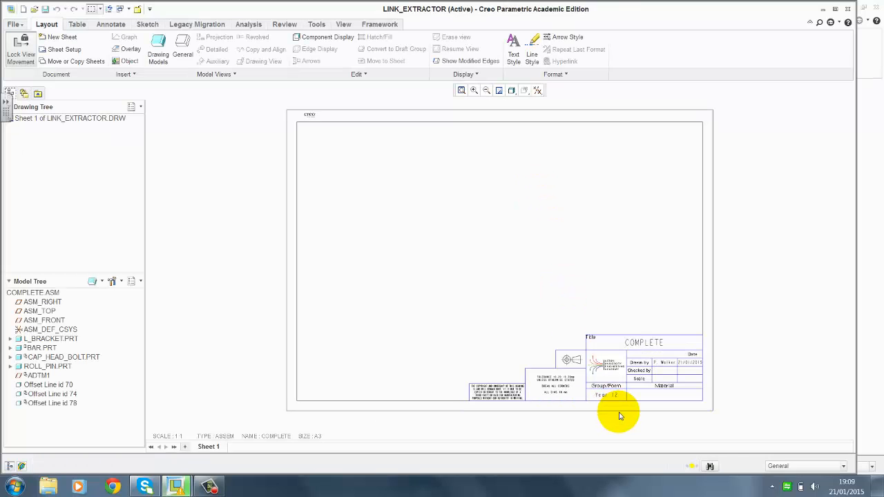
{"action": "scroll", "coordinate": [615, 413], "scroll_direction": "up", "scroll_amount": 4}
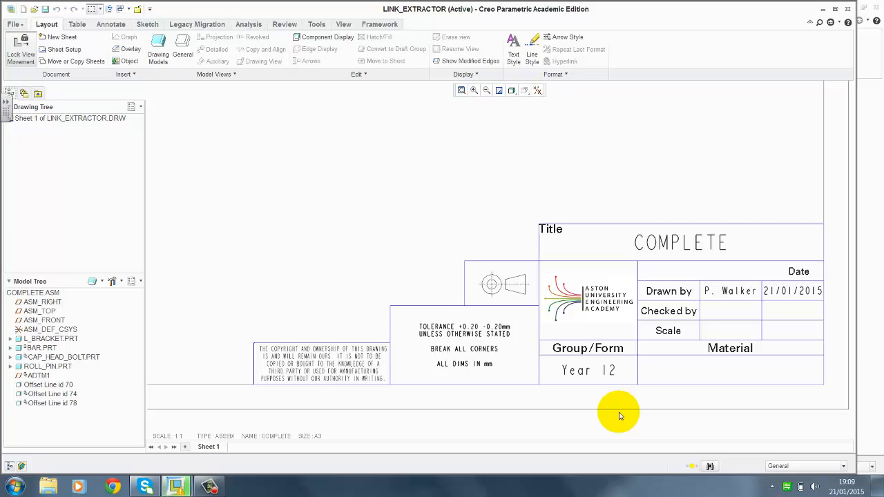
{"action": "scroll", "coordinate": [618, 414], "scroll_direction": "down", "scroll_amount": 4}
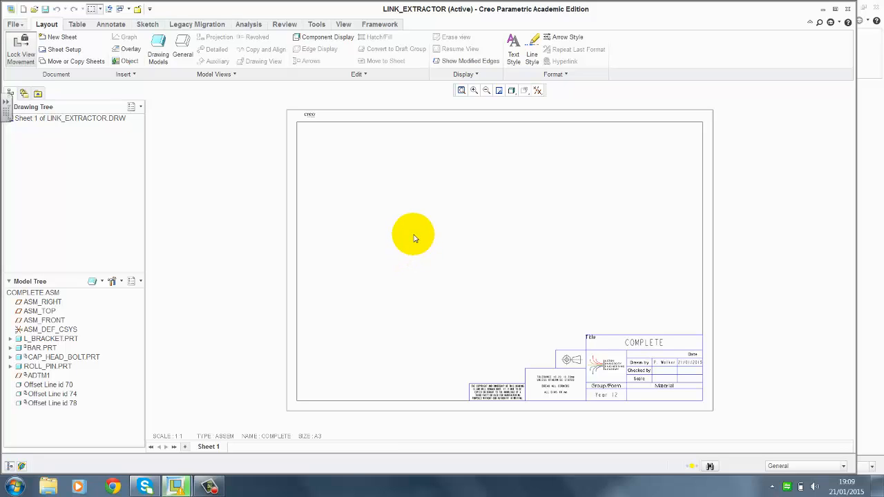
- Insert a general view with no combined state in the left half of the sheet and apply the ISOMETRIC orientation
{"action": "right_click", "coordinate": [414, 238]}
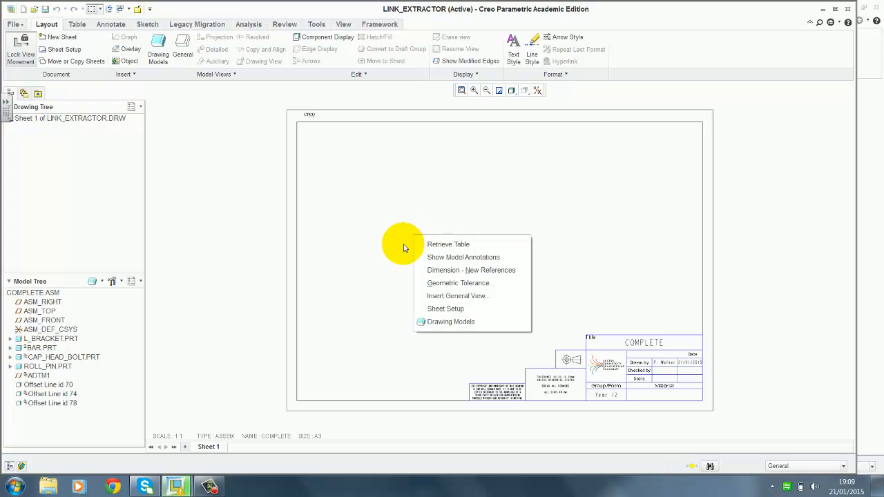
{"action": "left_click", "coordinate": [452, 297]}
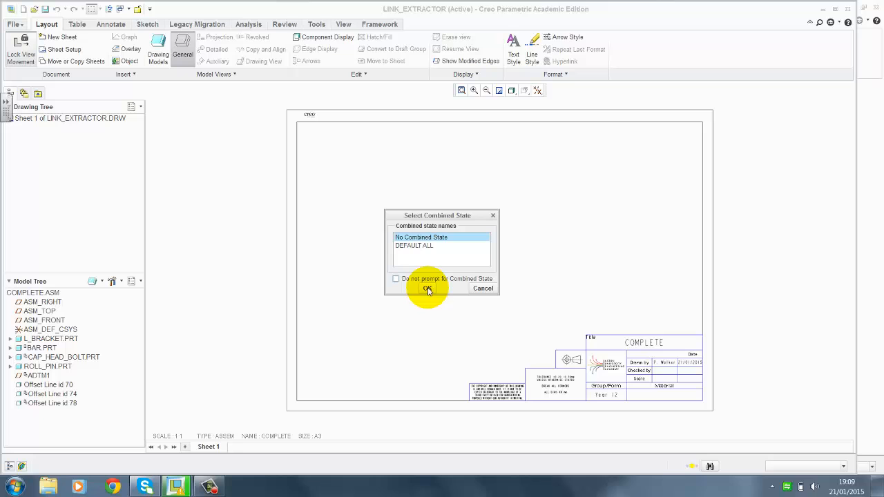
{"action": "left_click", "coordinate": [428, 289]}
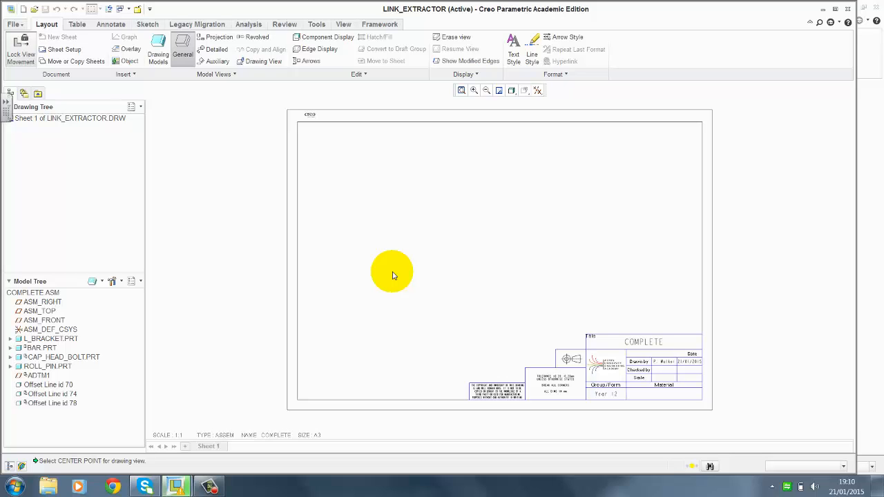
{"action": "left_click", "coordinate": [392, 275]}
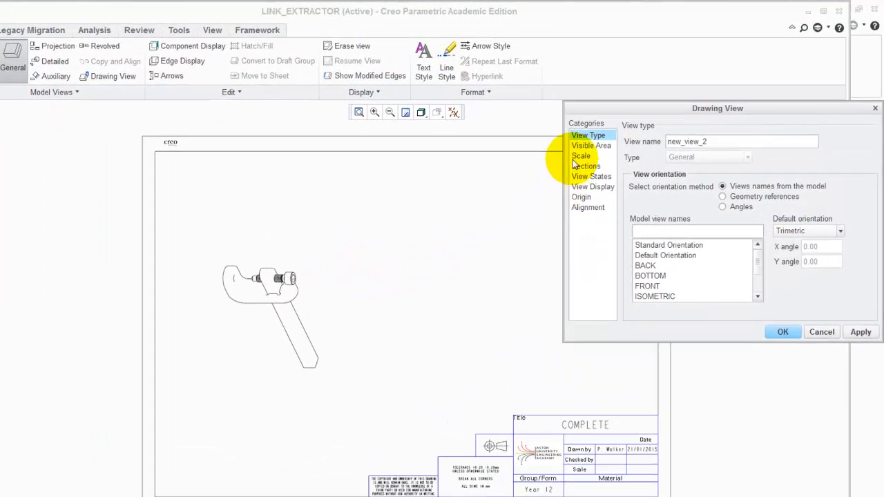
{"action": "left_click", "coordinate": [661, 299]}
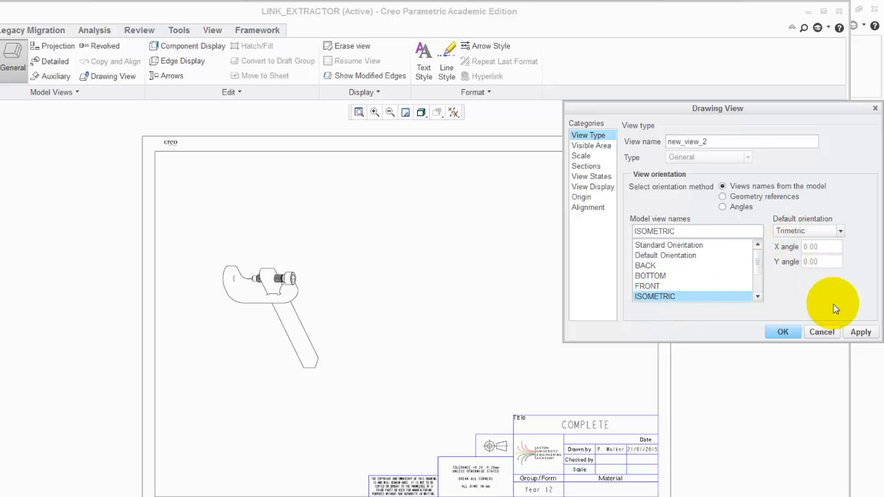
{"action": "left_click", "coordinate": [860, 332]}
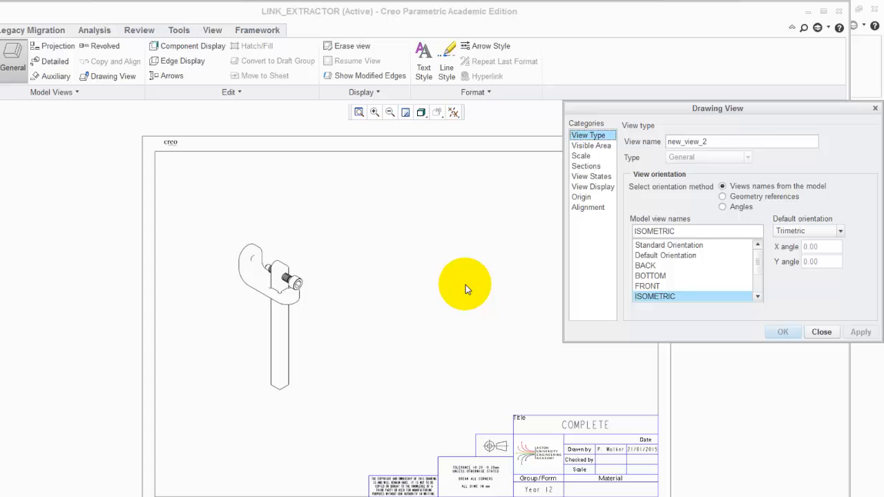
- Explode the components in the isometric view using the PW assembly explode state
{"action": "left_click", "coordinate": [590, 178]}
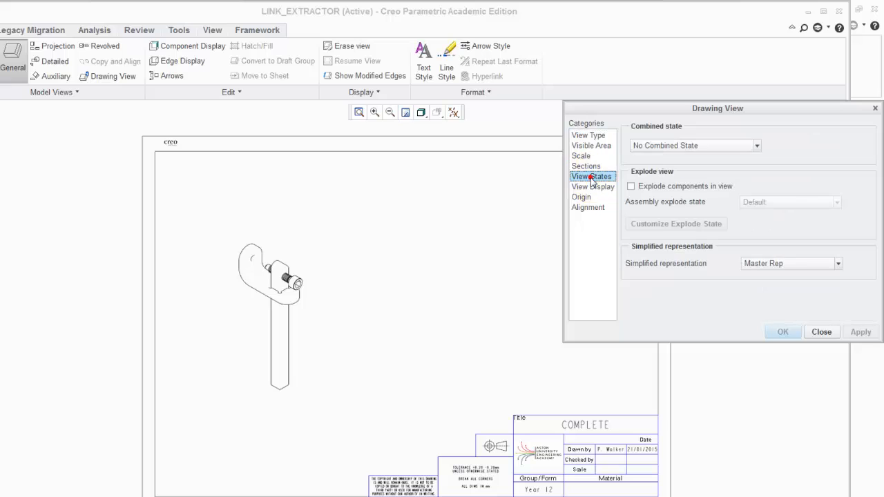
{"action": "left_click", "coordinate": [631, 187]}
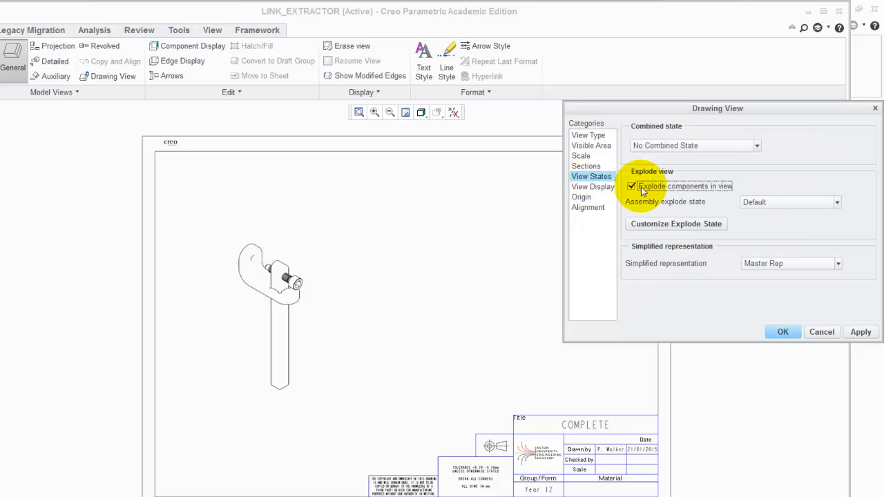
{"action": "left_click", "coordinate": [785, 202]}
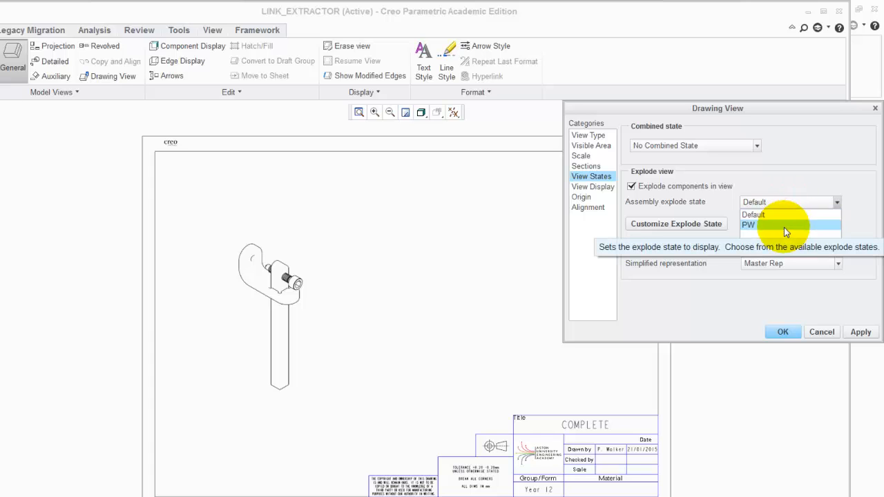
{"action": "left_click", "coordinate": [783, 227]}
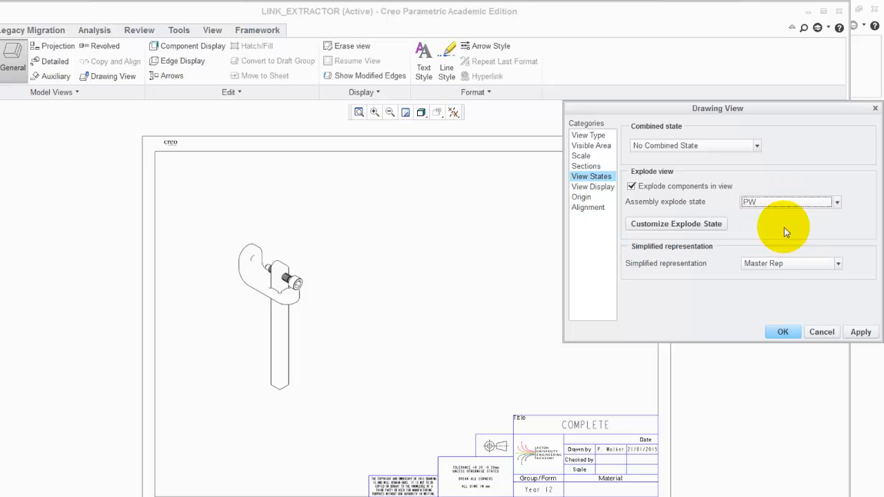
{"action": "left_click", "coordinate": [860, 332]}
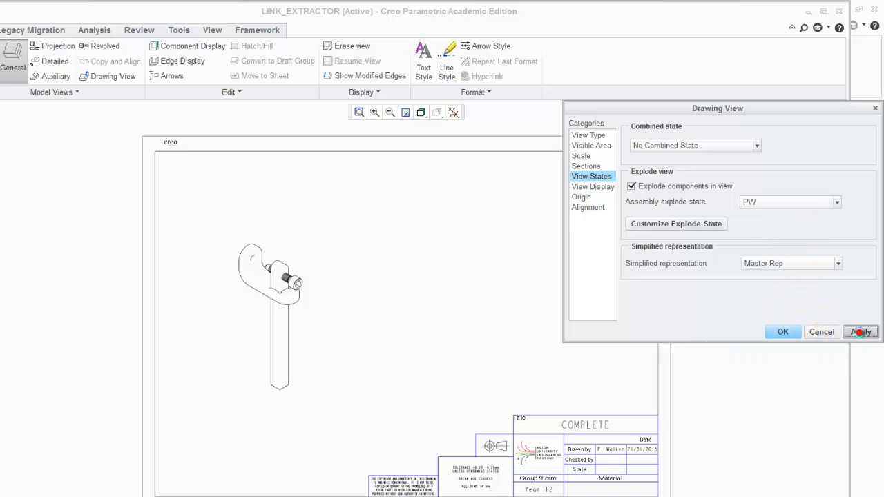
- Set the exploded isometric view's display style to Shading With Edges
{"action": "left_click", "coordinate": [589, 187]}
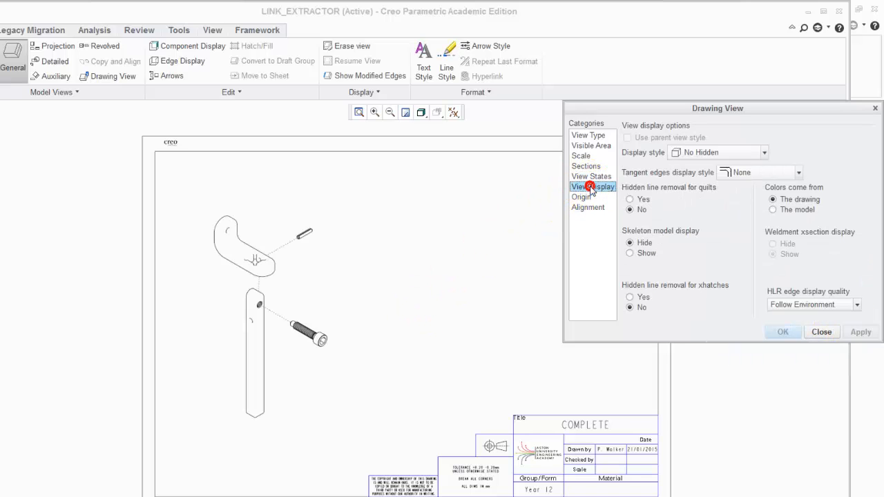
{"action": "left_click", "coordinate": [690, 152]}
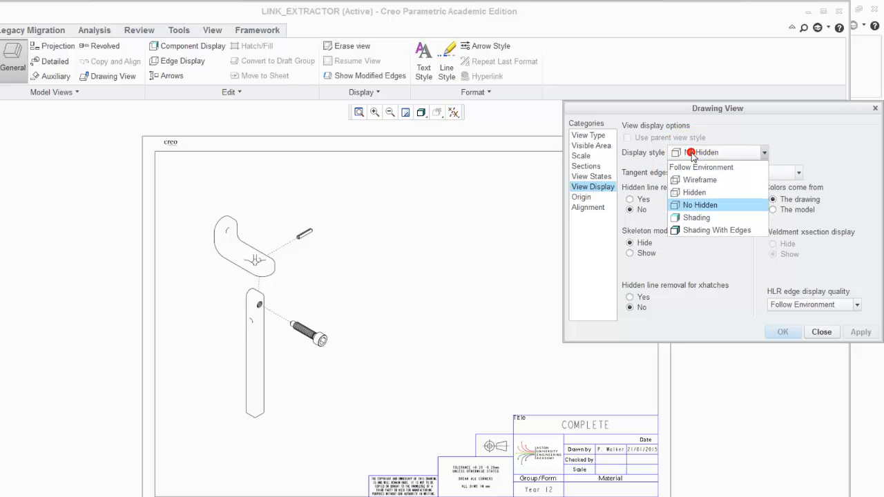
{"action": "left_click", "coordinate": [701, 230]}
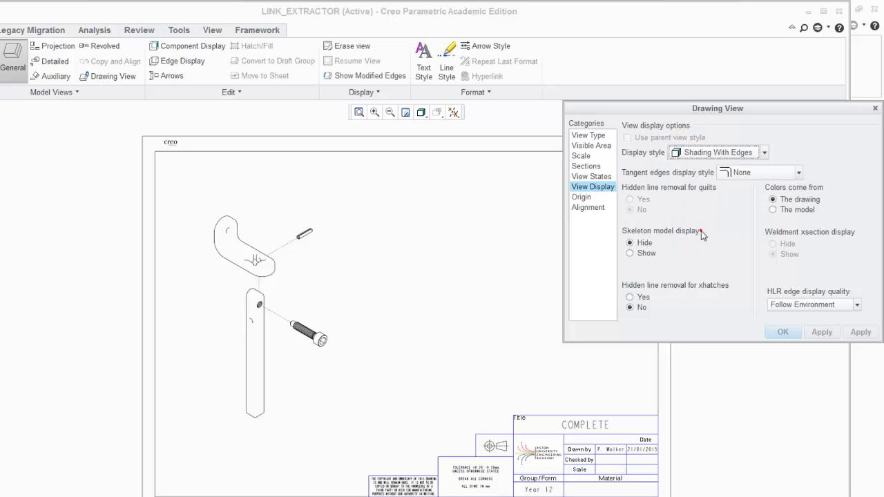
{"action": "left_click", "coordinate": [862, 332]}
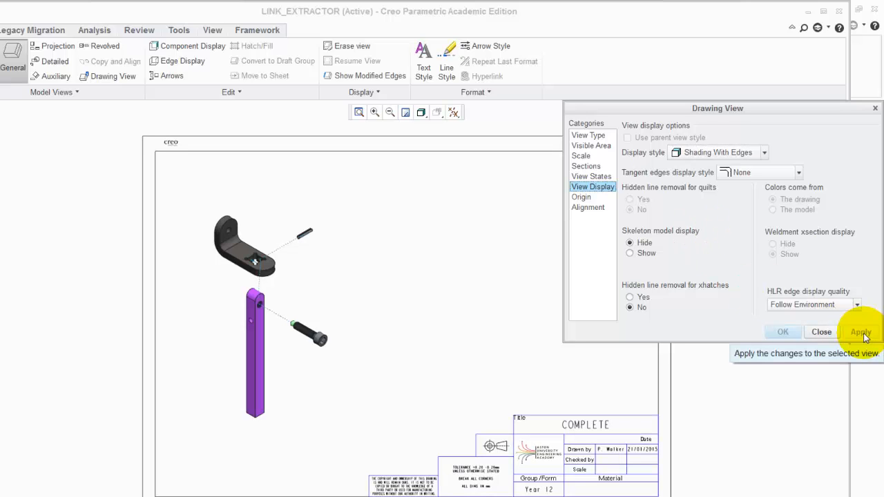
{"action": "left_click", "coordinate": [821, 332]}
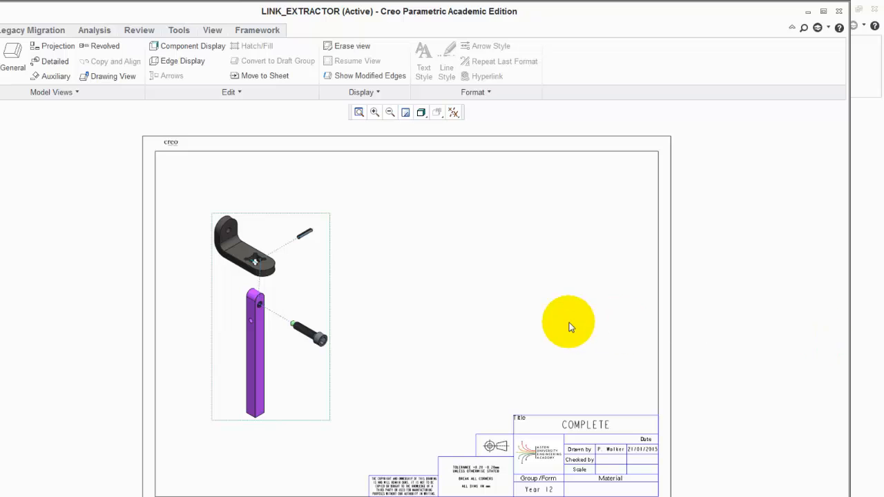
{"action": "left_click", "coordinate": [500, 319]}
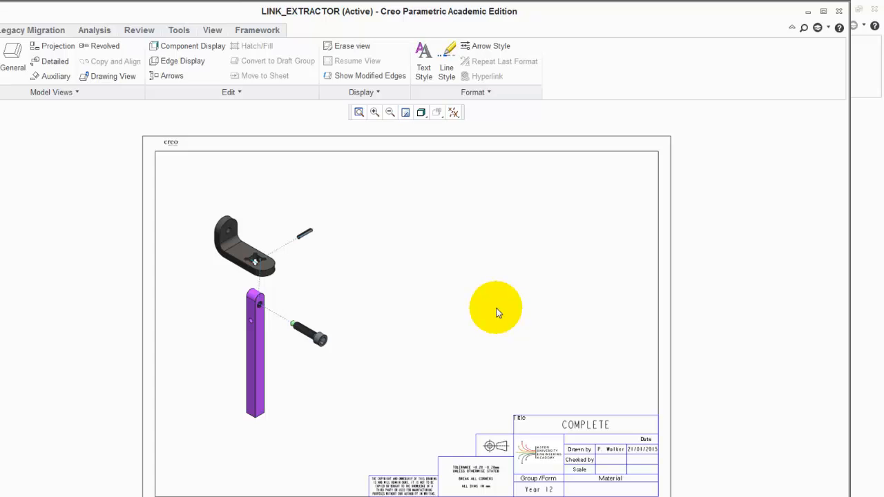
- Insert a second general view with no combined state in the right half of the sheet and apply the ISOMETRIC orientation
{"action": "right_click", "coordinate": [496, 311]}
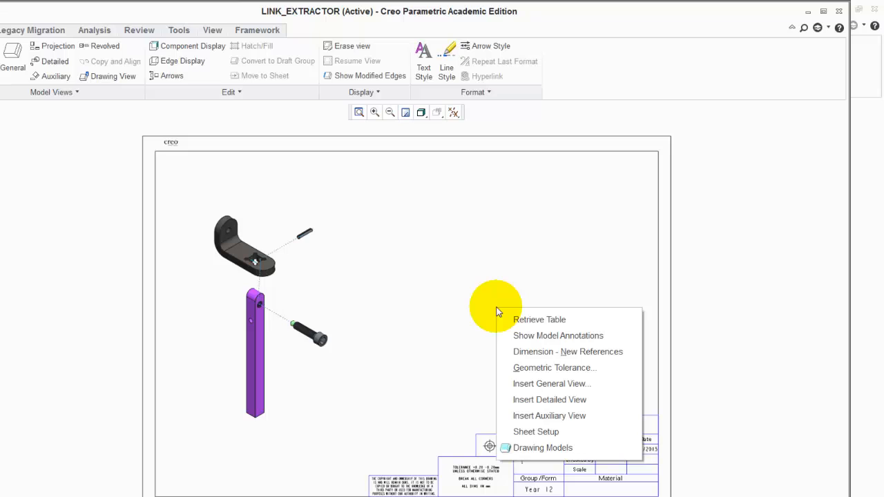
{"action": "left_click", "coordinate": [546, 383]}
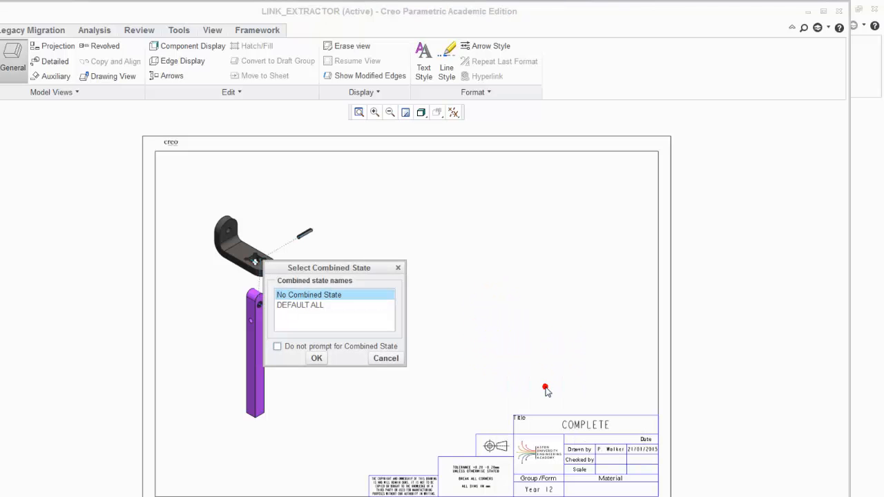
{"action": "left_click", "coordinate": [319, 357]}
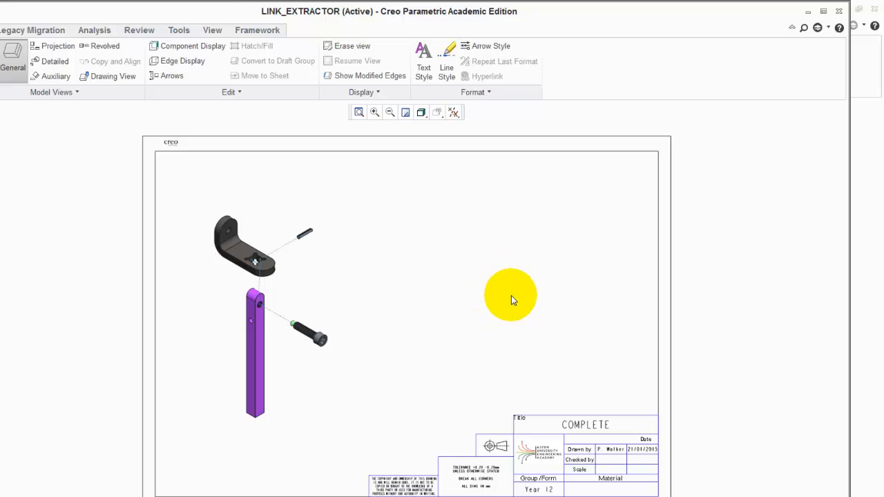
{"action": "left_click", "coordinate": [507, 297]}
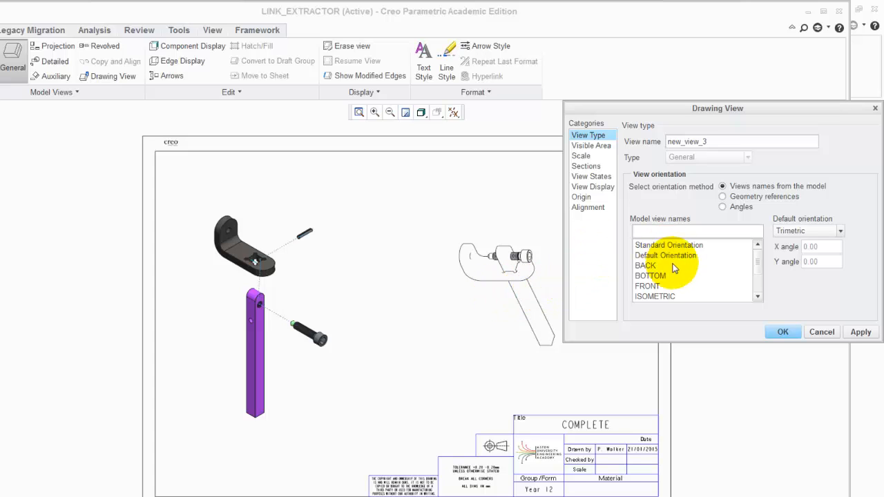
{"action": "left_click", "coordinate": [661, 296]}
{"action": "left_click", "coordinate": [860, 331]}
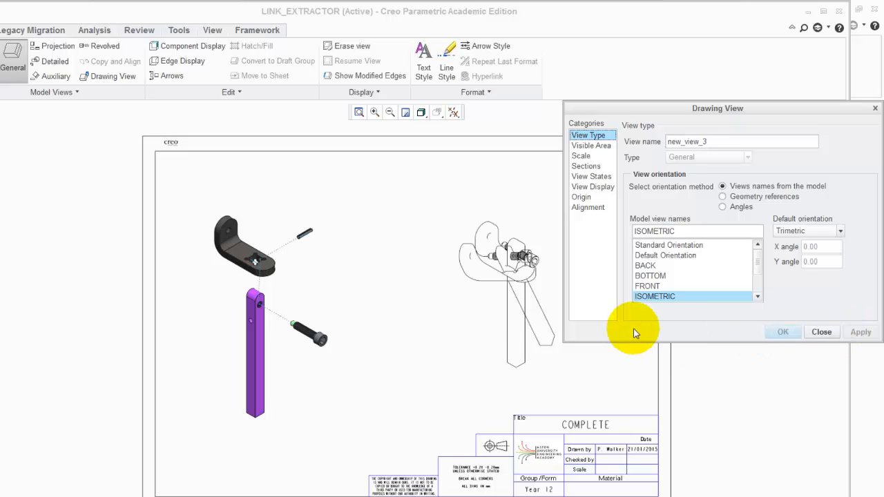
- Set the assembled isometric view's display style to Shading With Edges
{"action": "scroll", "coordinate": [490, 302], "scroll_direction": "down", "scroll_amount": 1}
{"action": "scroll", "coordinate": [491, 302], "scroll_direction": "up", "scroll_amount": 1}
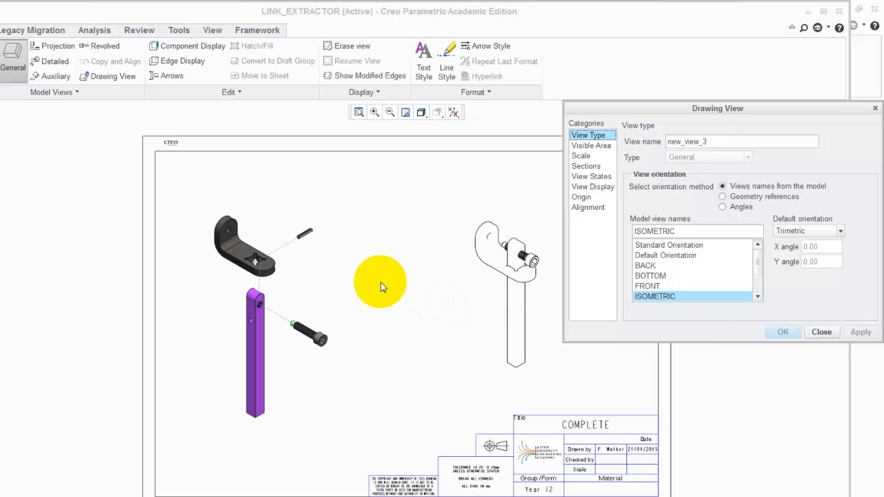
{"action": "scroll", "coordinate": [381, 282], "scroll_direction": "up", "scroll_amount": 1}
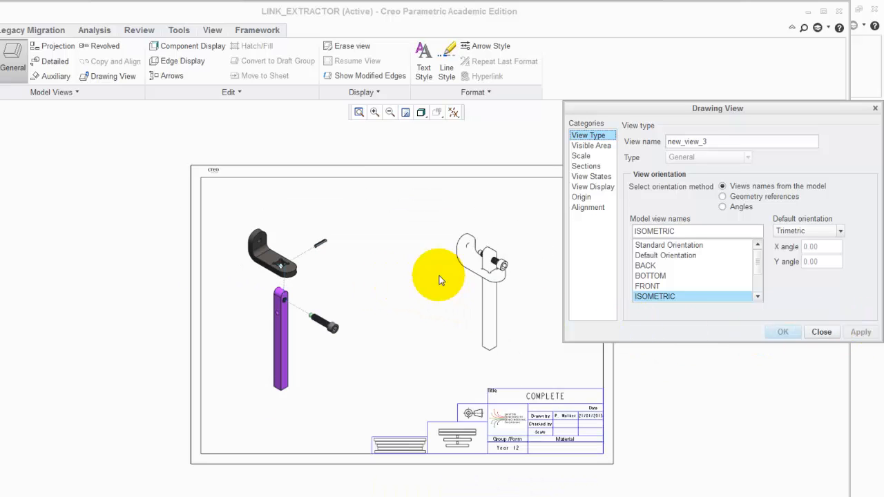
{"action": "left_click", "coordinate": [591, 187]}
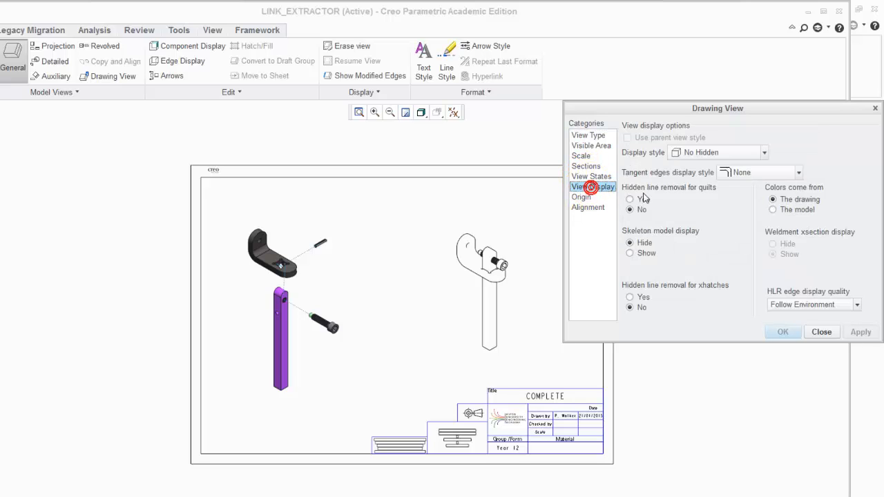
{"action": "left_click", "coordinate": [694, 152]}
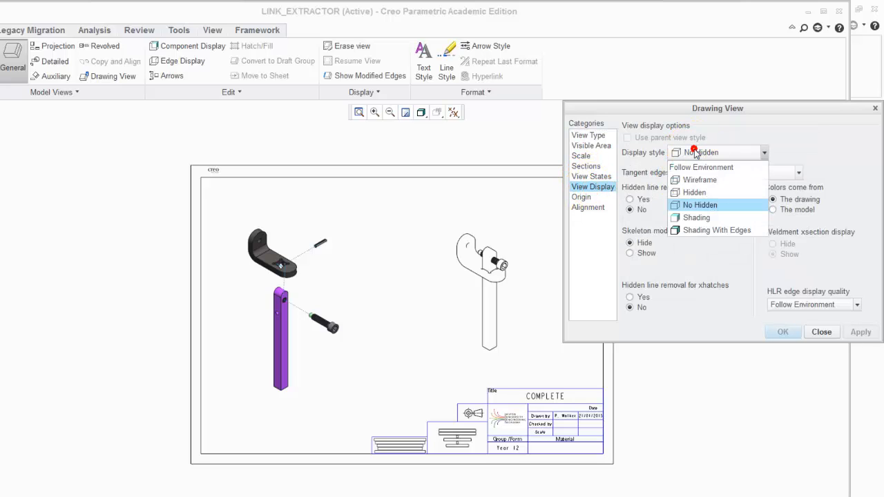
{"action": "left_click", "coordinate": [691, 232]}
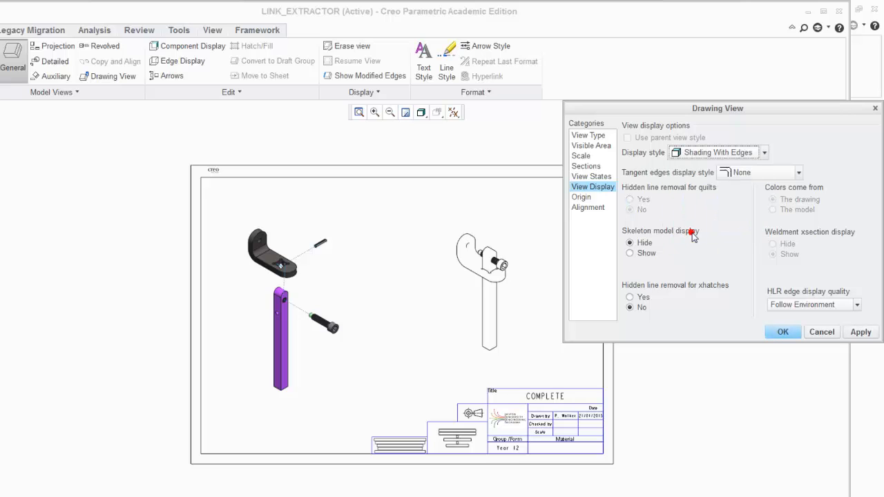
{"action": "left_click", "coordinate": [860, 332]}
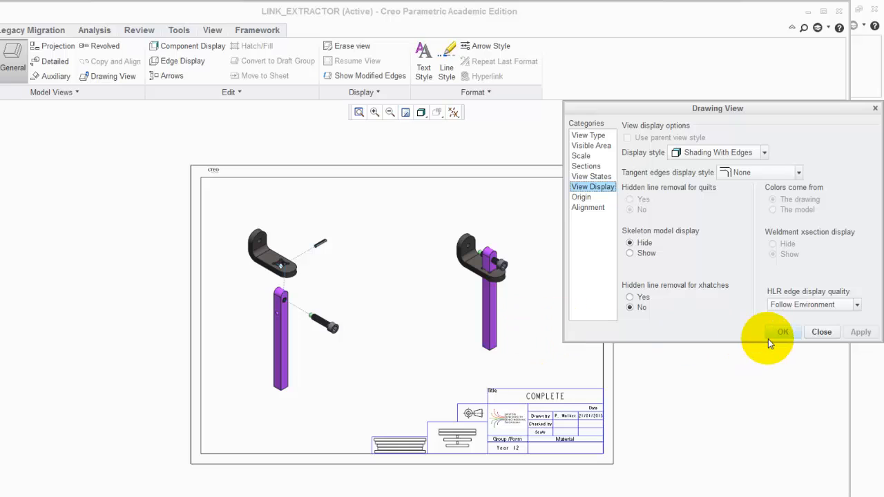
{"action": "left_click", "coordinate": [821, 332]}
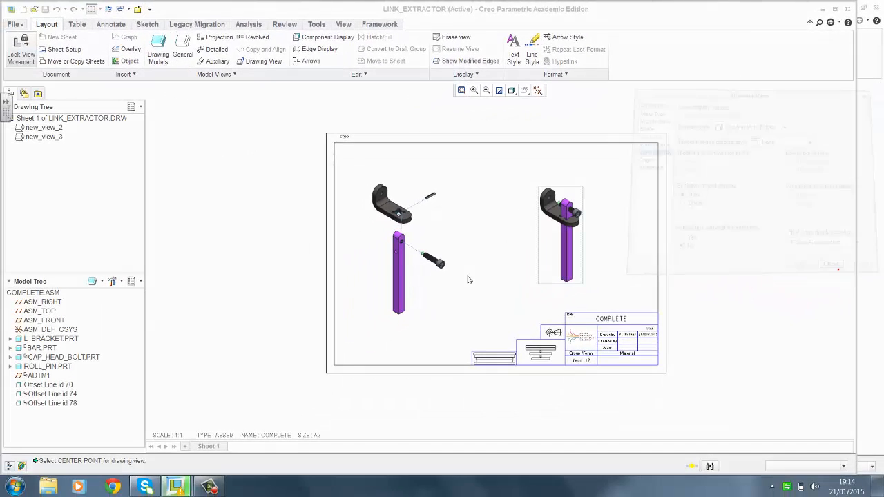
- Unlock view movement and reposition the exploded and assembled views closer together on the sheet
{"action": "left_click", "coordinate": [461, 91]}
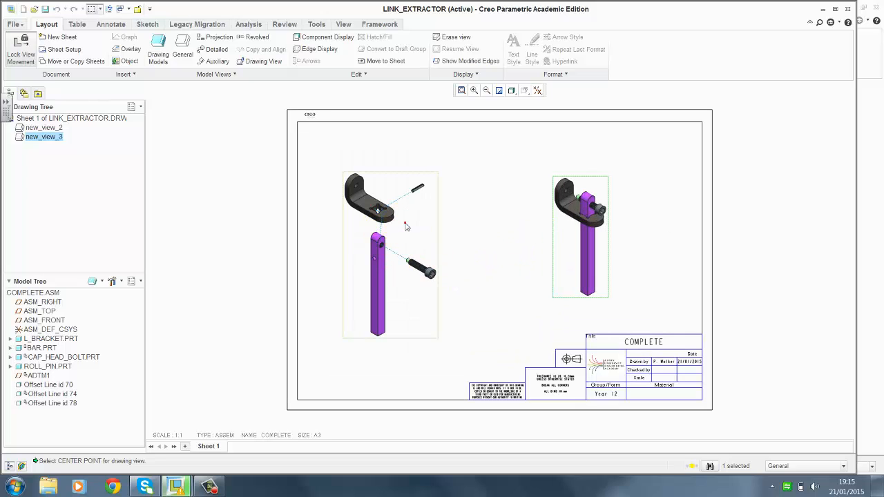
{"action": "left_click", "coordinate": [406, 225]}
{"action": "left_click", "coordinate": [406, 226]}
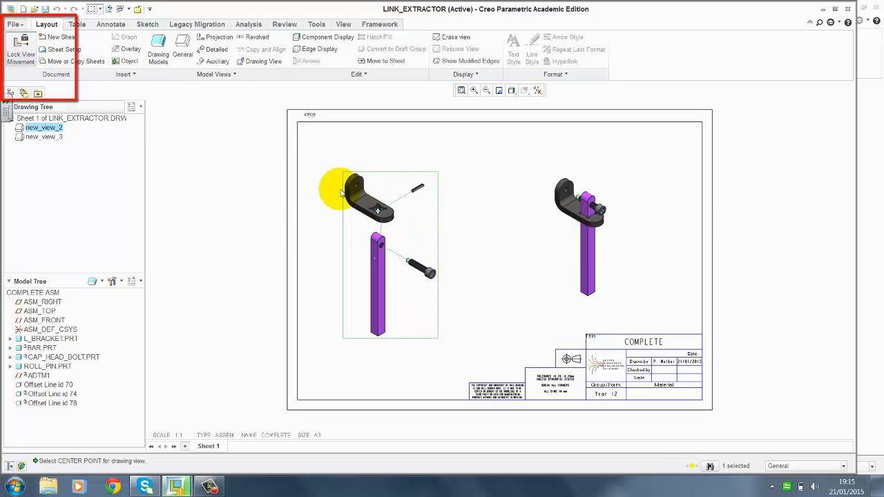
{"action": "left_click", "coordinate": [23, 51]}
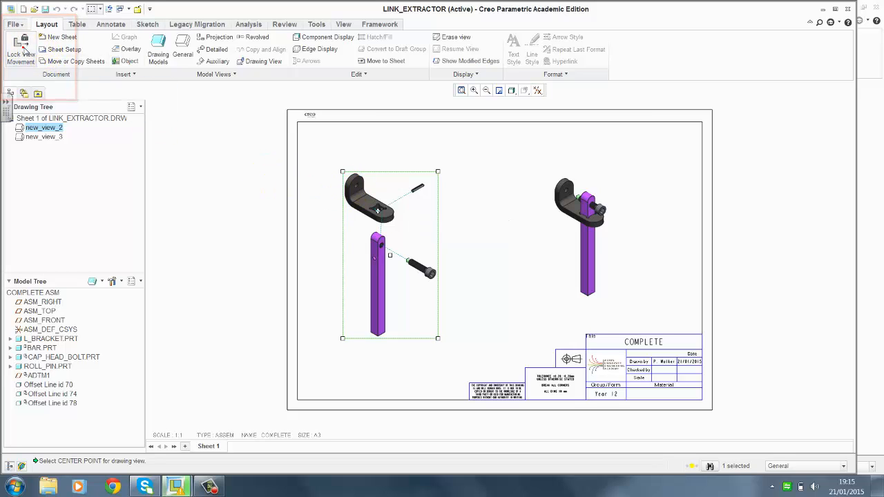
{"action": "left_click", "coordinate": [379, 260]}
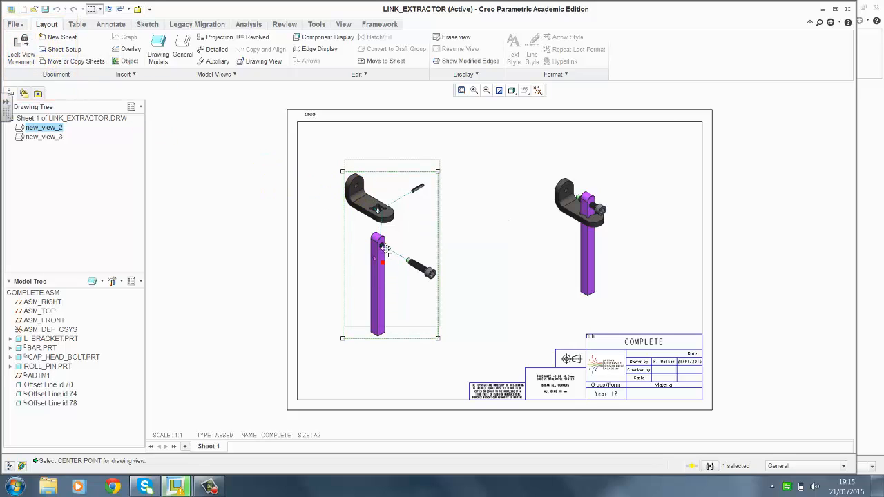
{"action": "mouse_move", "coordinate": [381, 261]}
{"action": "left_mouse_down"}
{"action": "mouse_move", "coordinate": [381, 251]}
{"action": "mouse_move", "coordinate": [385, 262]}
{"action": "mouse_move", "coordinate": [390, 251]}
{"action": "left_mouse_up"}
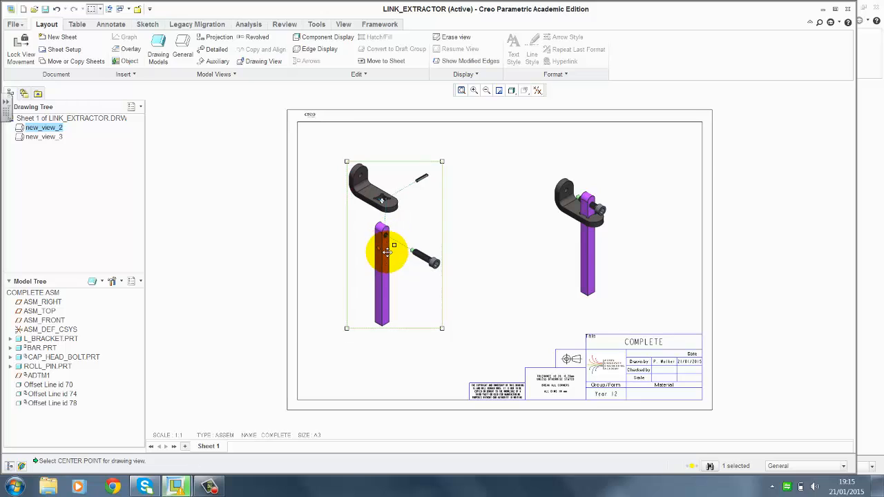
{"action": "left_click", "coordinate": [581, 236]}
{"action": "left_click_drag", "start_coordinate": [581, 238], "coordinate": [553, 242]}
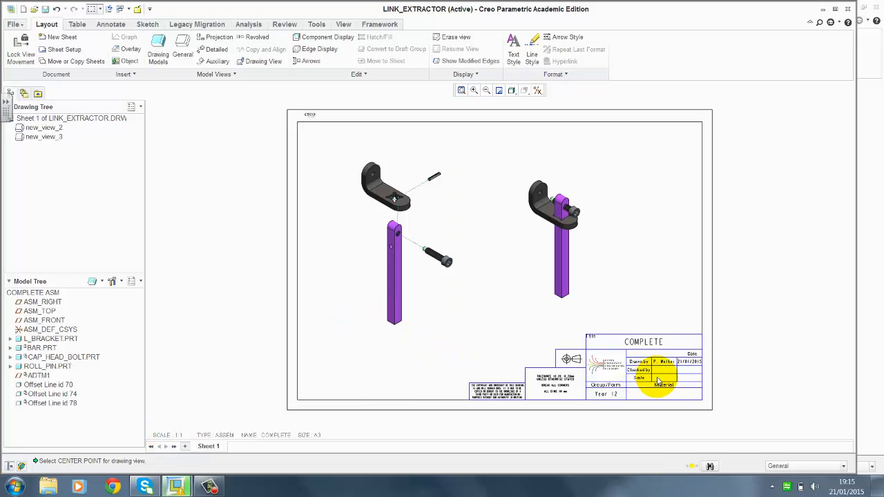
- Enter 1:1 in the title block's empty Scale cell and preview the note with its text style
{"action": "scroll", "coordinate": [683, 391], "scroll_direction": "up", "scroll_amount": 3}
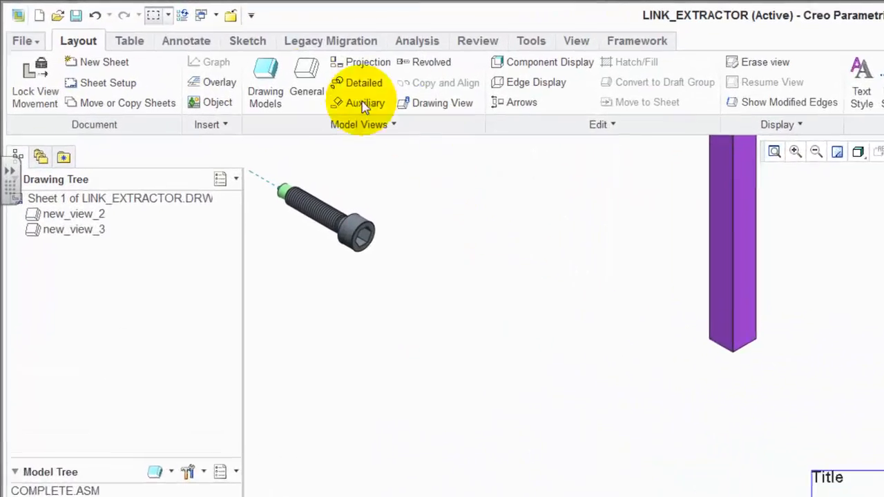
{"action": "left_click", "coordinate": [199, 45]}
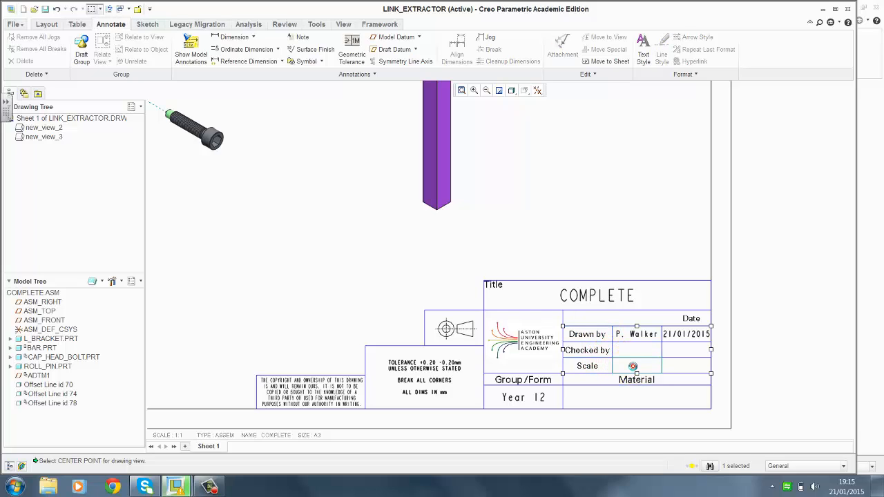
{"action": "left_click", "coordinate": [632, 366]}
{"action": "double_click", "coordinate": [632, 367]}
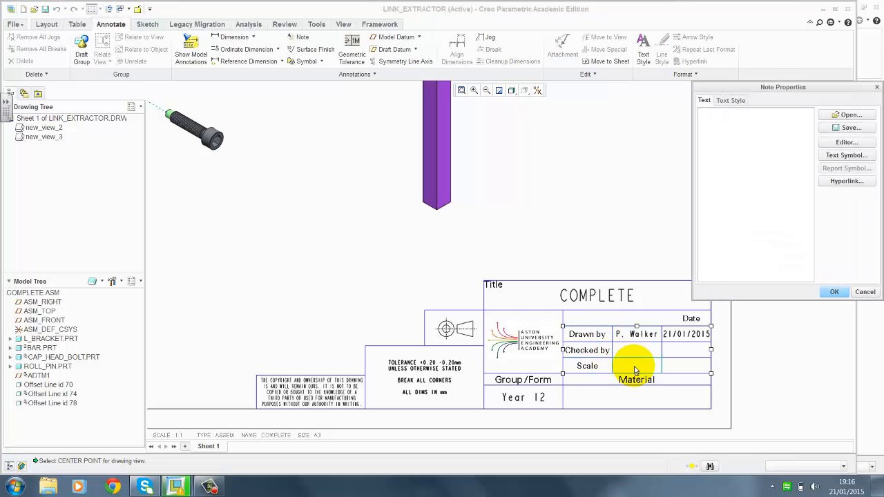
{"action": "type", "text": "1"}
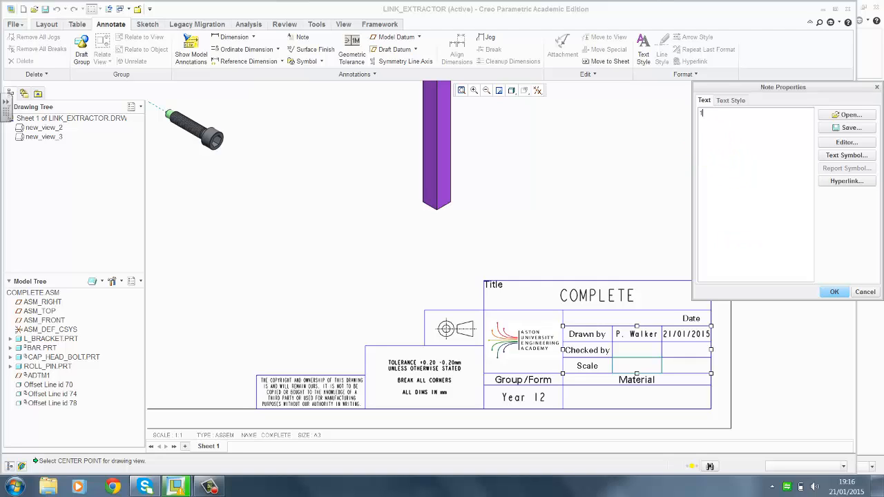
{"action": "type", "text": ":1"}
{"action": "left_click", "coordinate": [726, 102]}
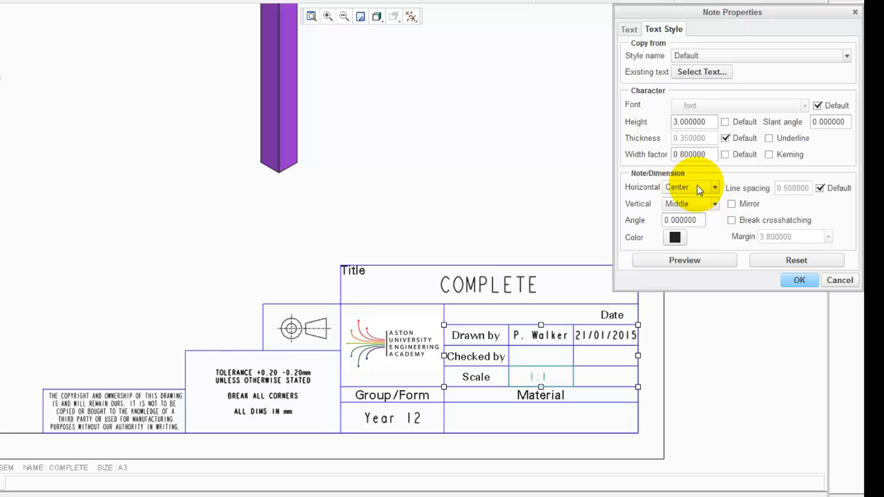
{"action": "left_click", "coordinate": [704, 263]}
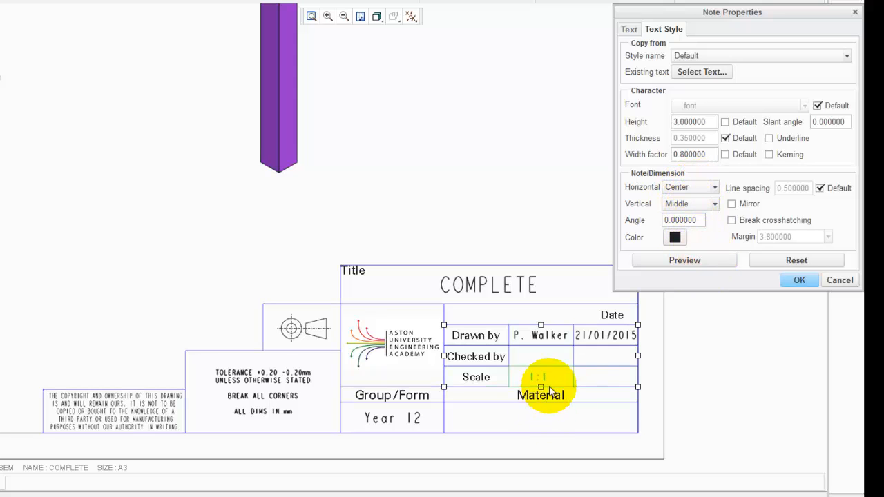
{"action": "left_click", "coordinate": [800, 279]}
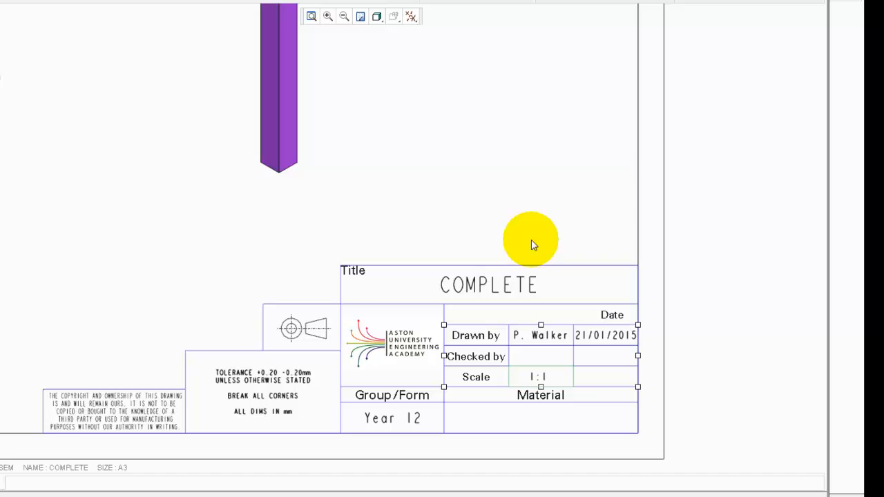
- Replace the title block's model-name title text with Link Extractor
{"action": "double_click", "coordinate": [502, 290]}
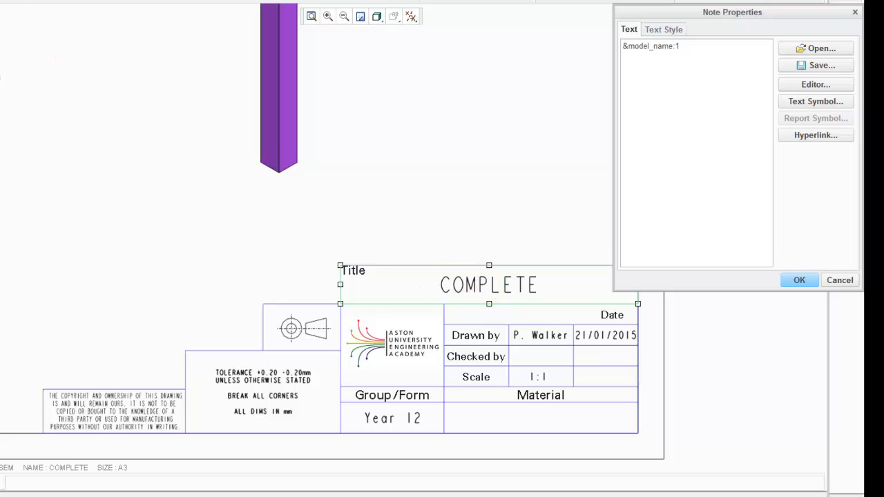
{"action": "left_click_drag", "start_coordinate": [688, 45], "coordinate": [519, 65]}
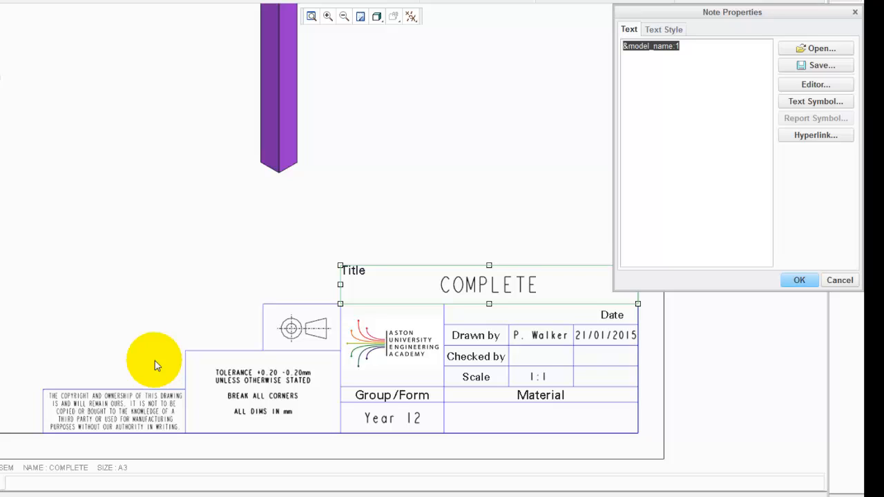
{"action": "type", "text": "Link Extractor"}
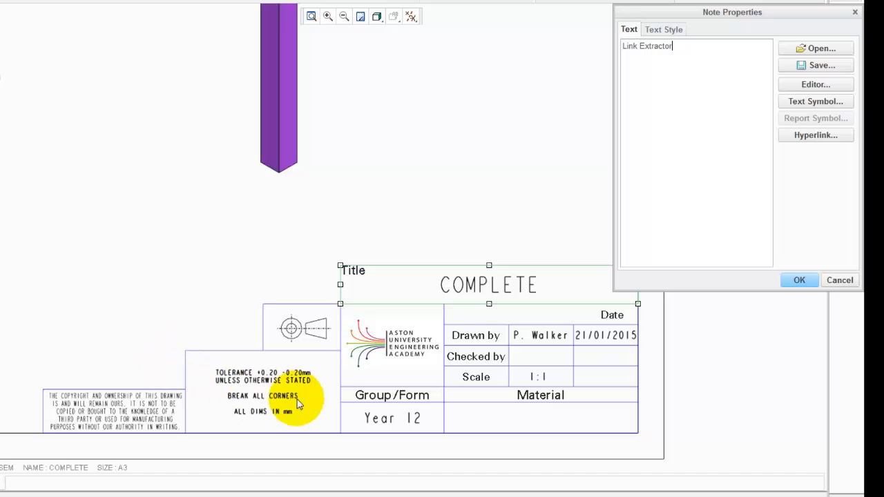
{"action": "left_click", "coordinate": [801, 280]}
{"action": "left_click", "coordinate": [801, 280]}
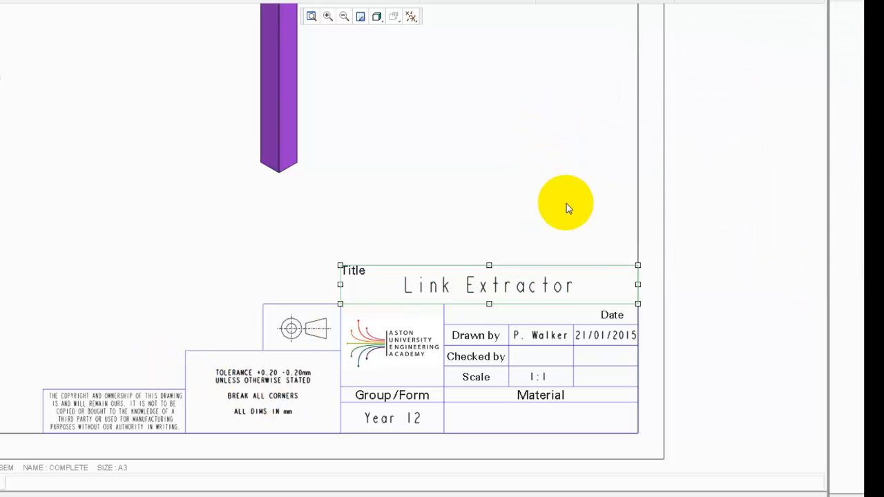
- Save the drawing LINK_EXTRACTOR.DRW in the Link Extracor folder, accepting the conflict for the COMPLETE assembly
{"action": "left_click", "coordinate": [566, 205]}
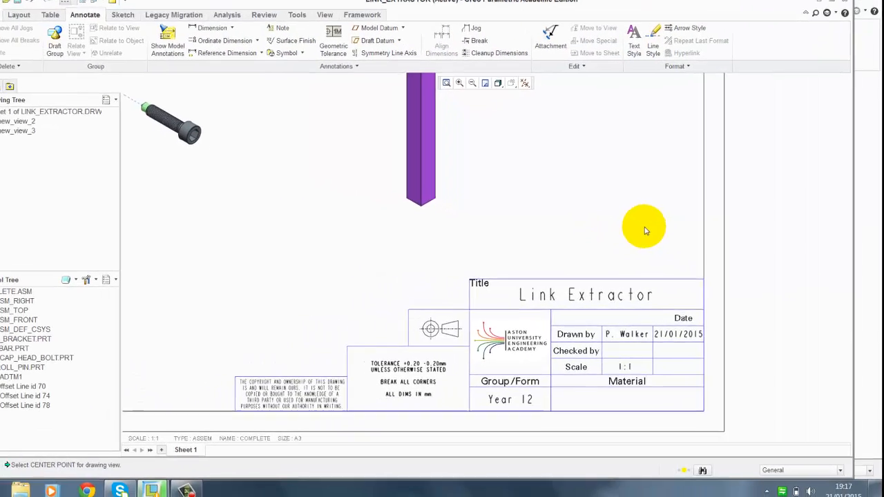
{"action": "left_click", "coordinate": [461, 90]}
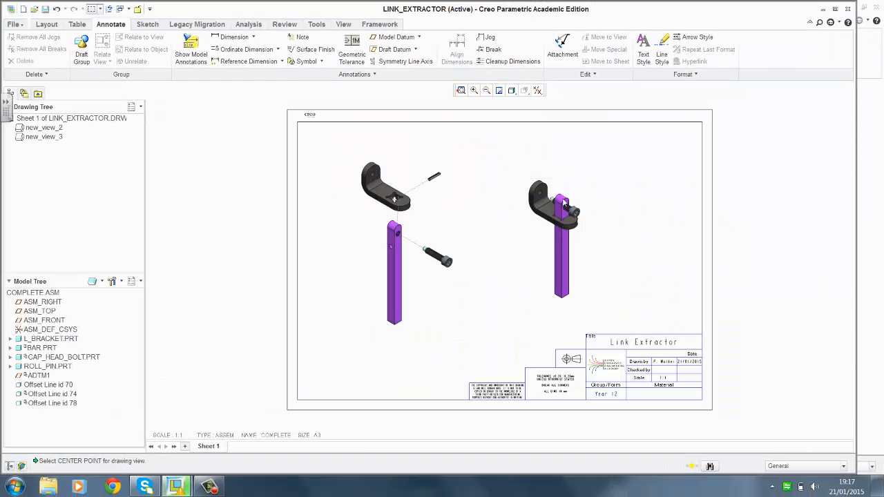
{"action": "left_click", "coordinate": [656, 266]}
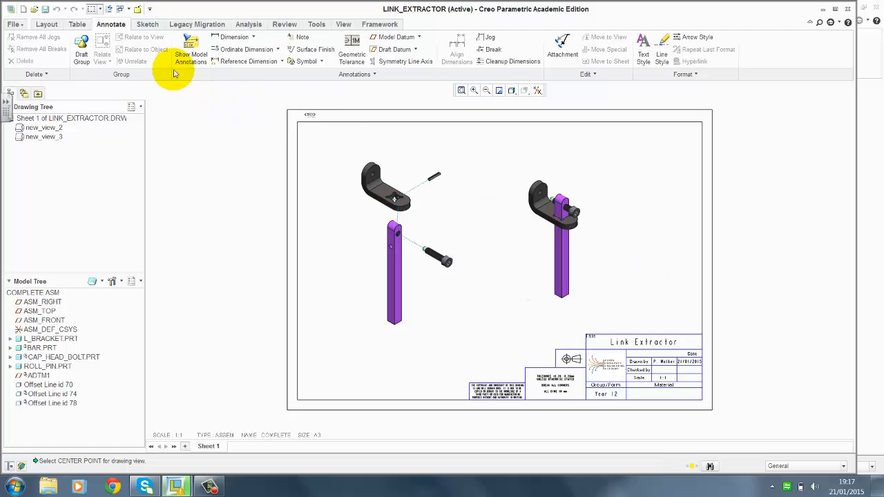
{"action": "left_click", "coordinate": [43, 11]}
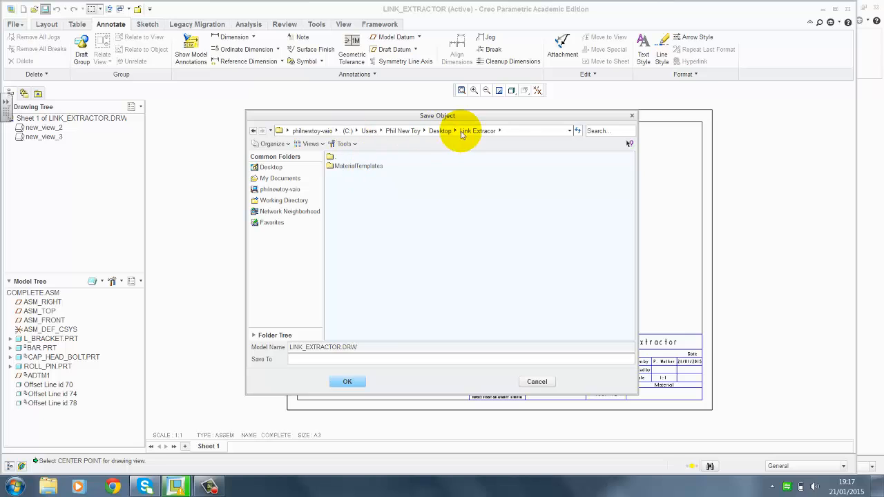
{"action": "left_click", "coordinate": [347, 383]}
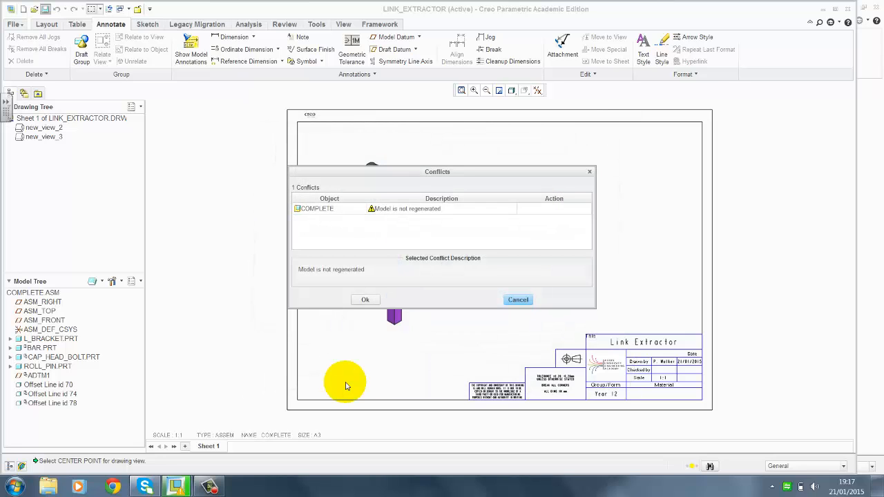
{"action": "left_click", "coordinate": [365, 301]}
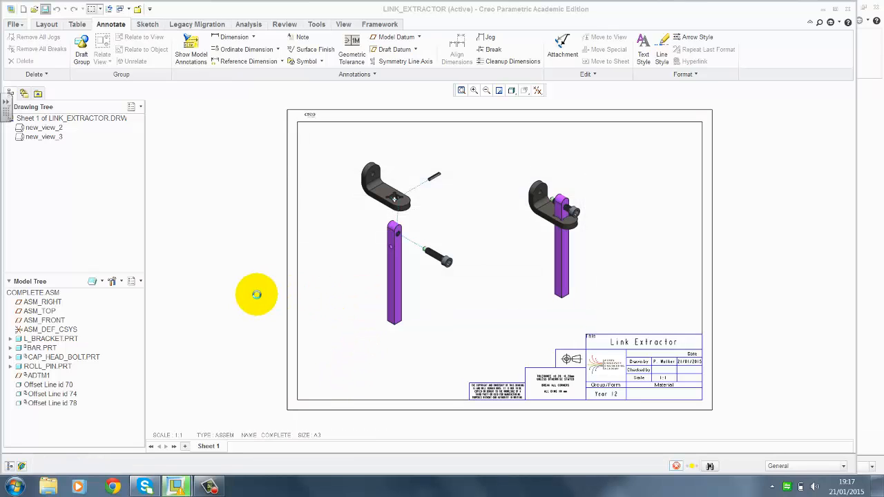